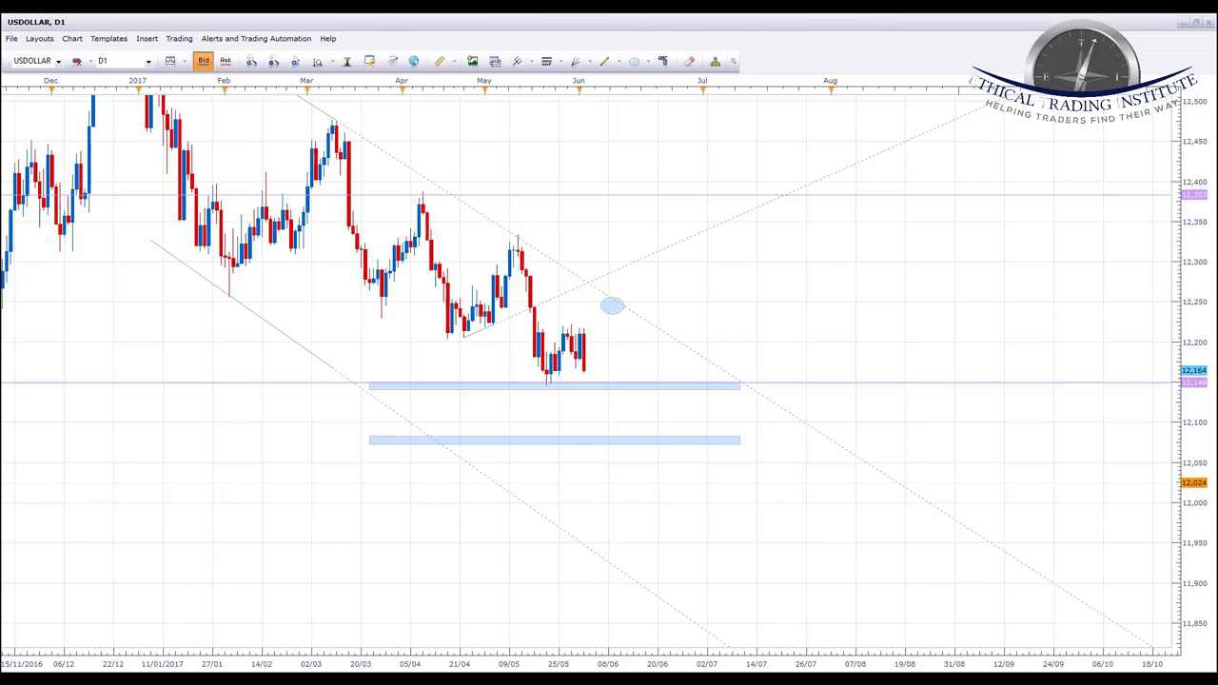
Step: Review the USDOLLAR daily chart around the latest candles, and switch the chart to USOil
drag(609, 342, 630, 352)
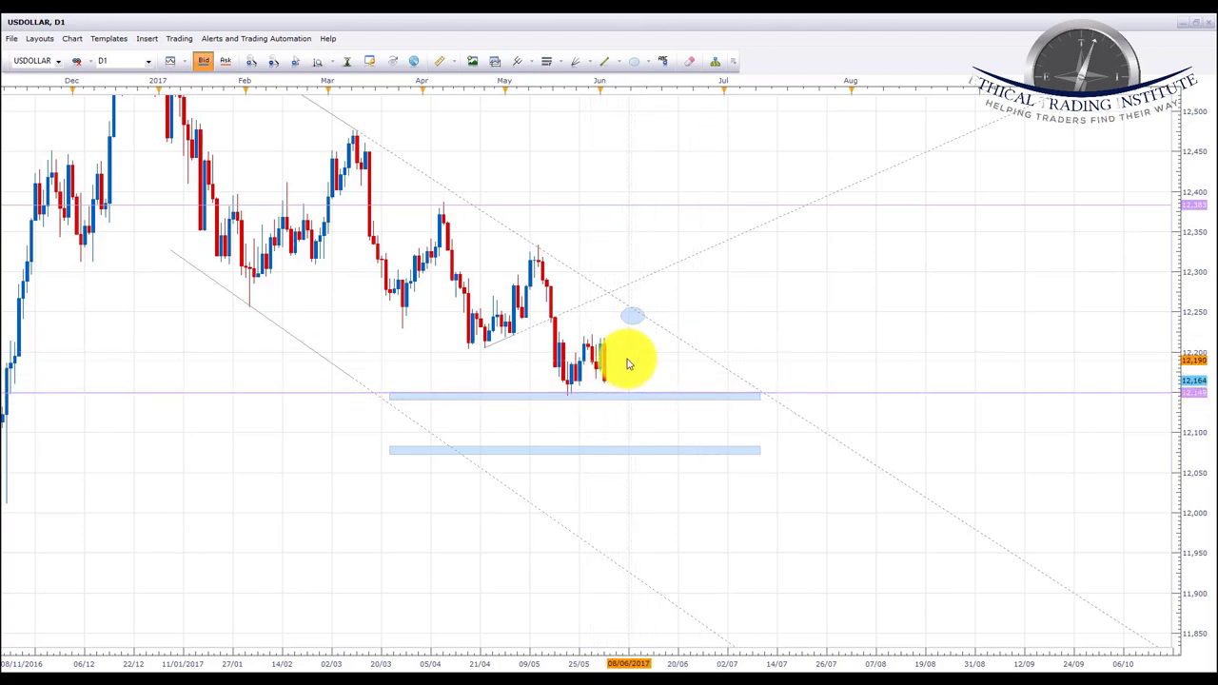
click(620, 315)
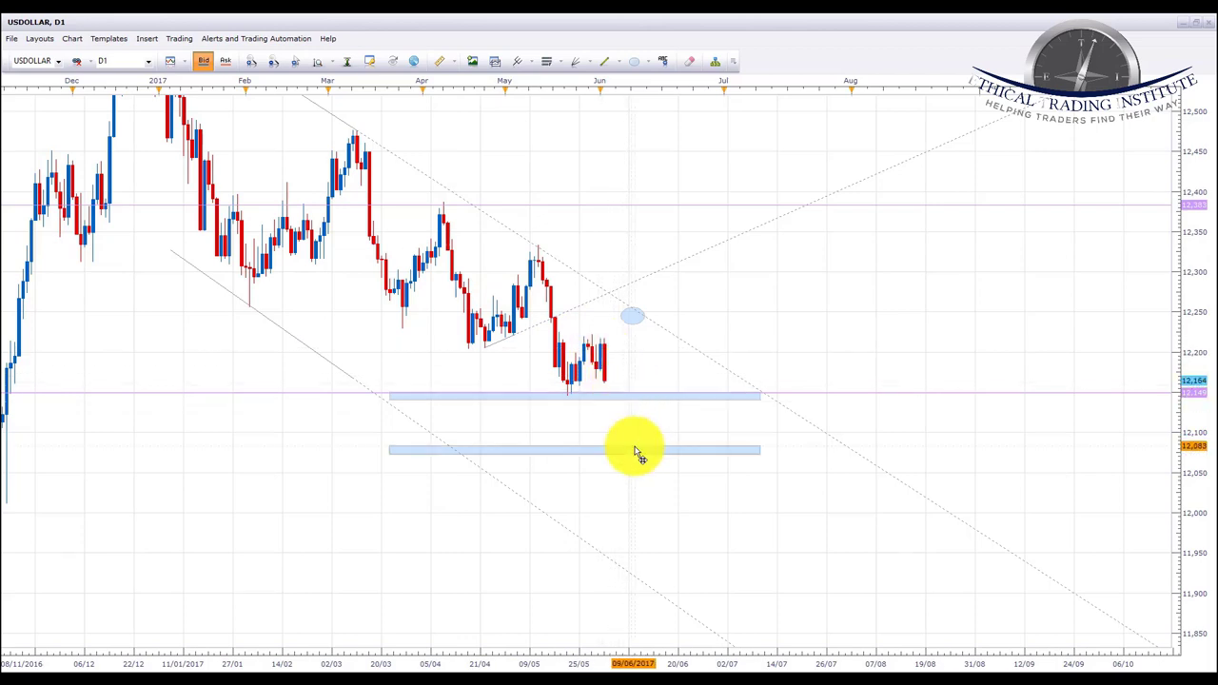
click(57, 61)
click(42, 427)
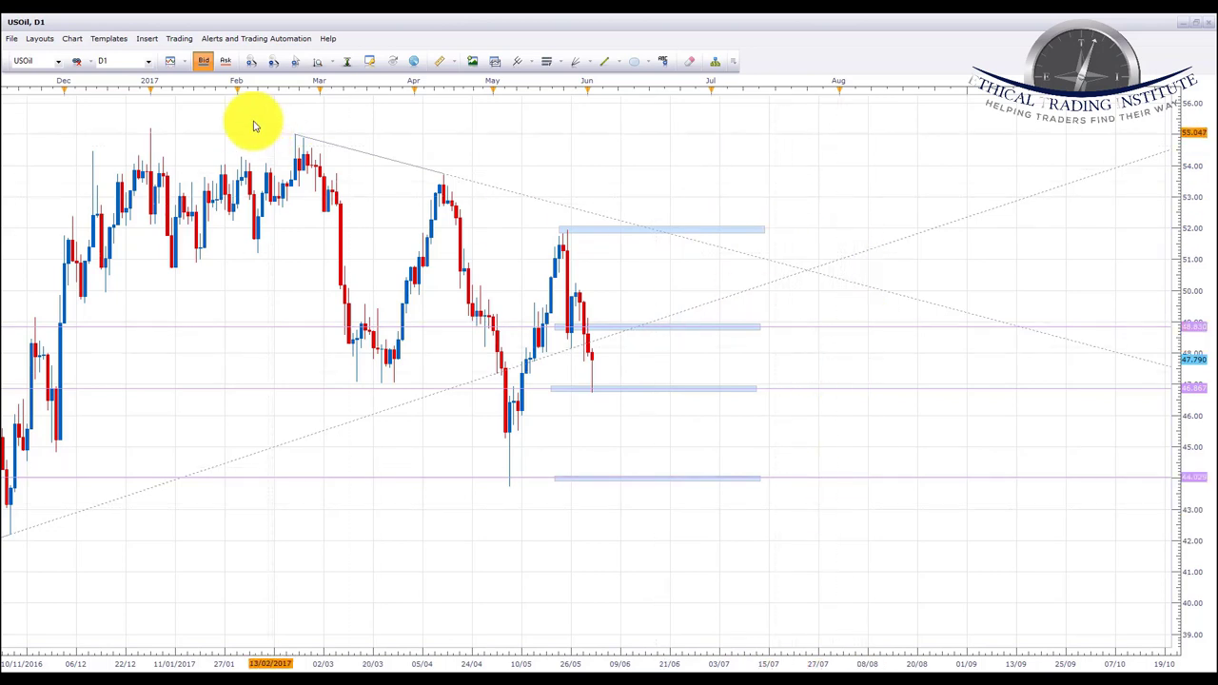
Step: Switch the daily chart to EUR/USD and examine the marked resistance zone just above the latest candle
click(58, 61)
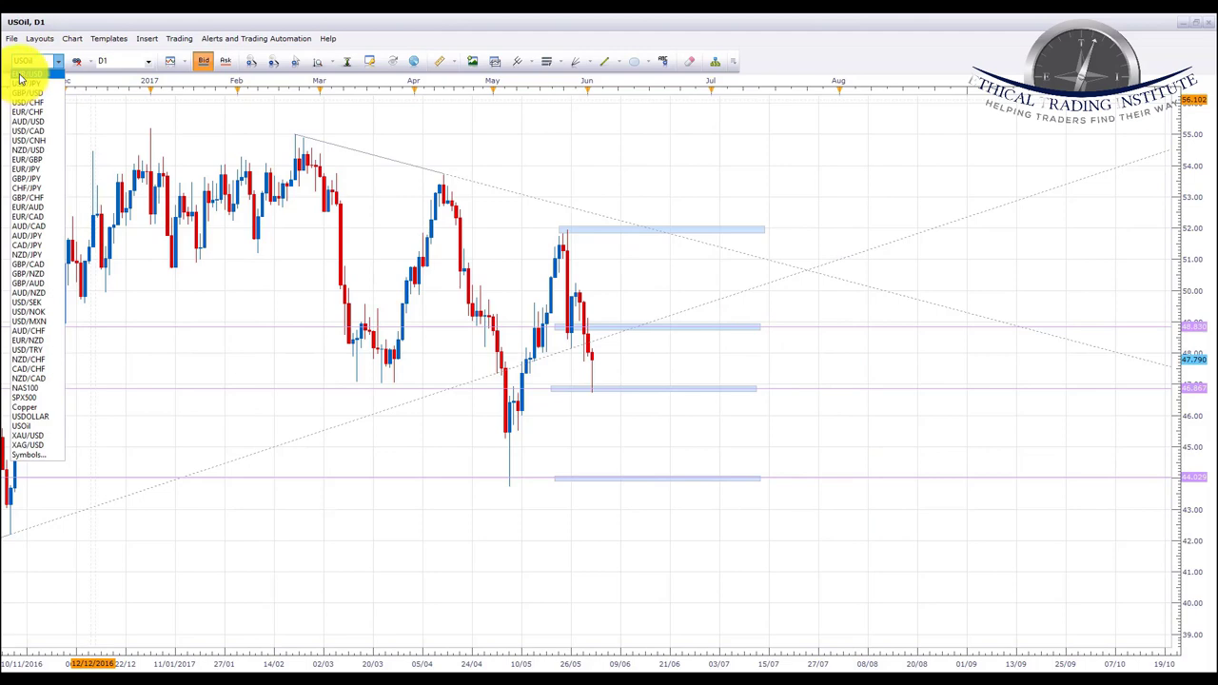
click(21, 75)
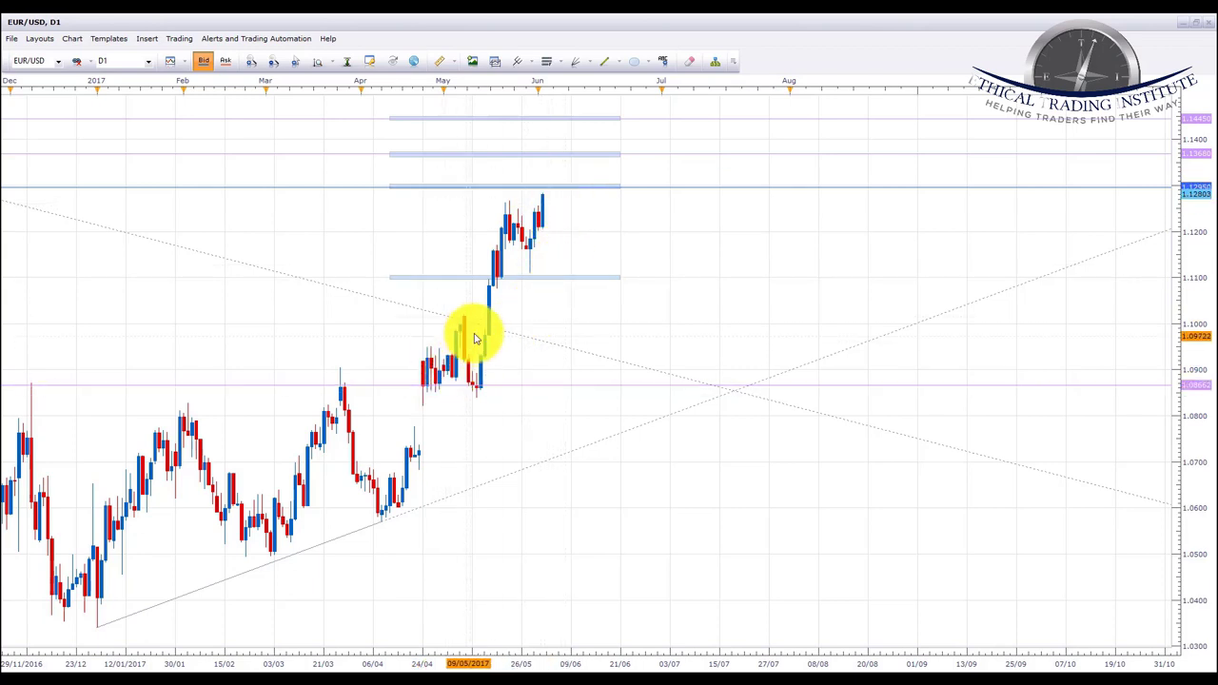
click(559, 187)
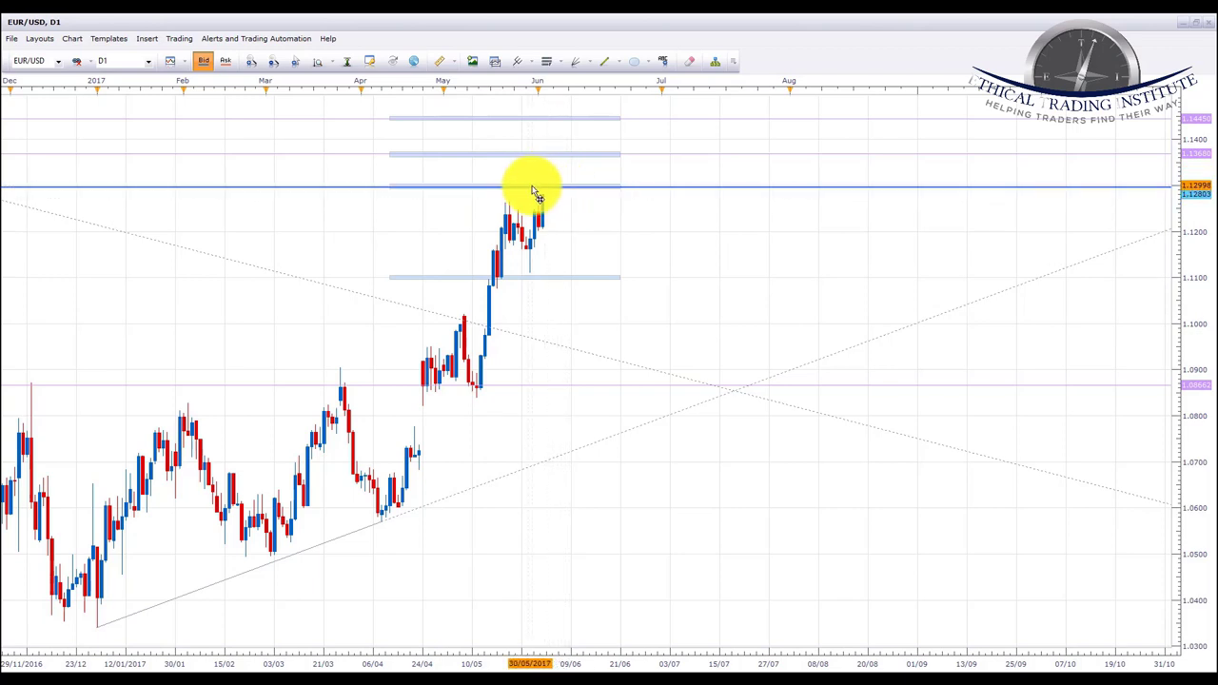
drag(564, 195, 559, 195)
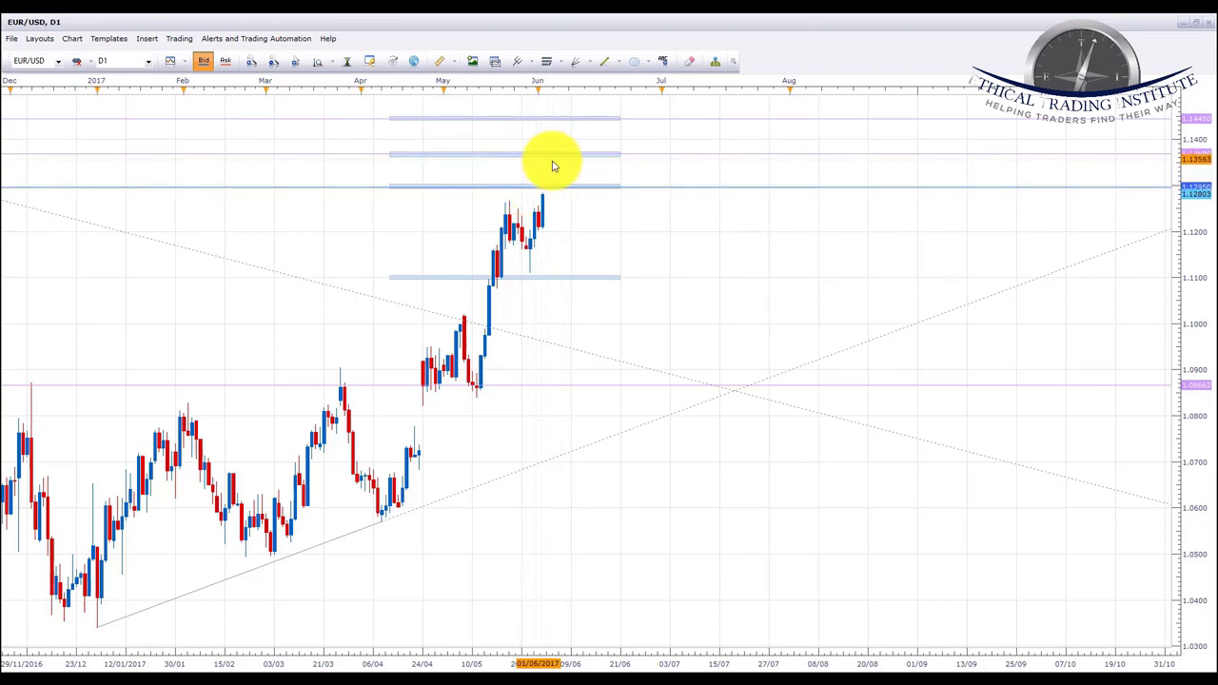
Step: Switch the daily chart to USD/JPY and examine price against the descending trendline and the marked support zones
click(58, 61)
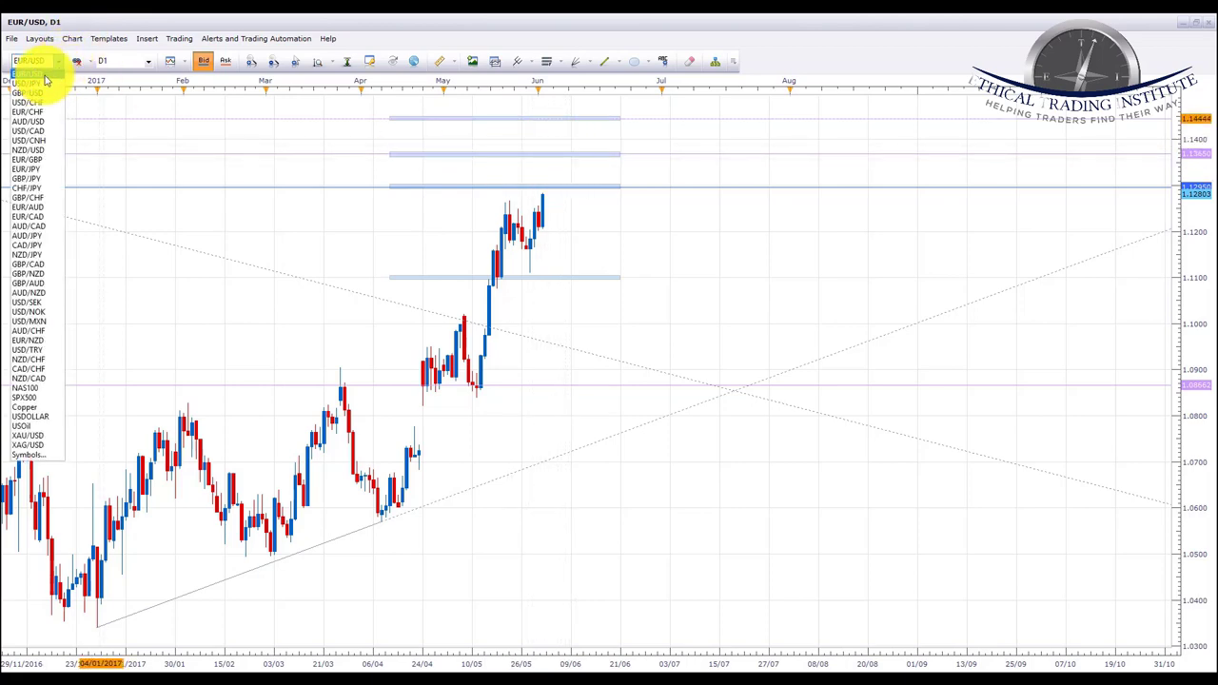
click(35, 88)
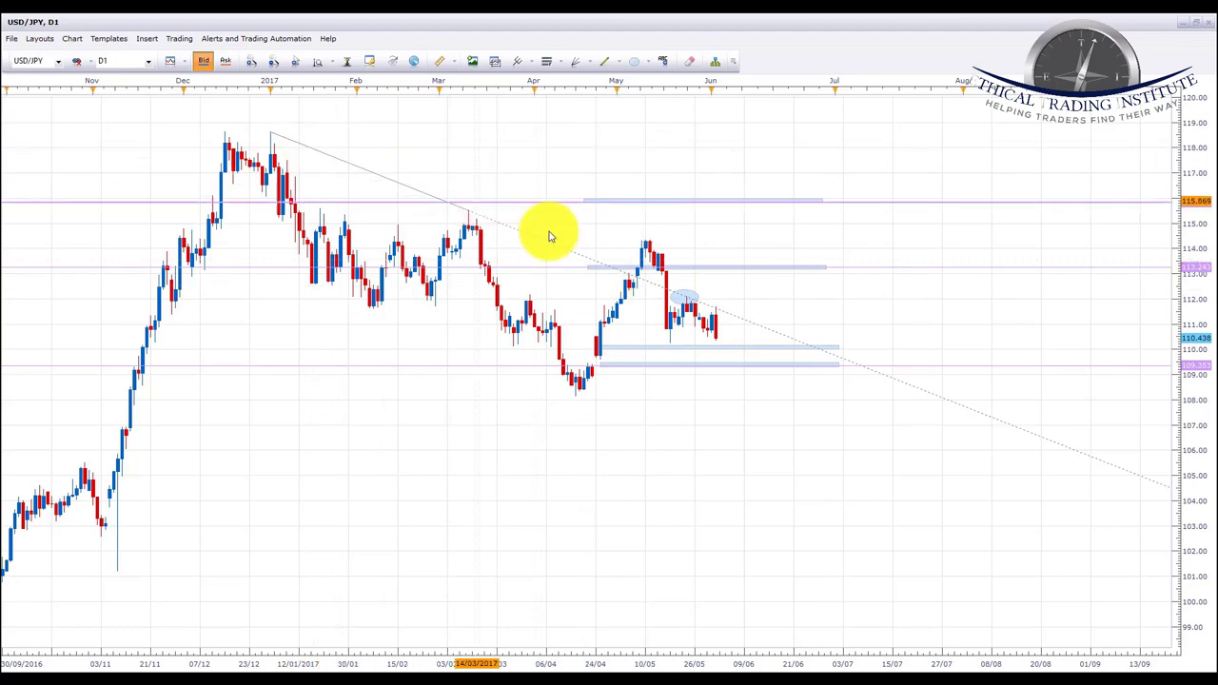
right_click(787, 324)
drag(787, 324, 775, 300)
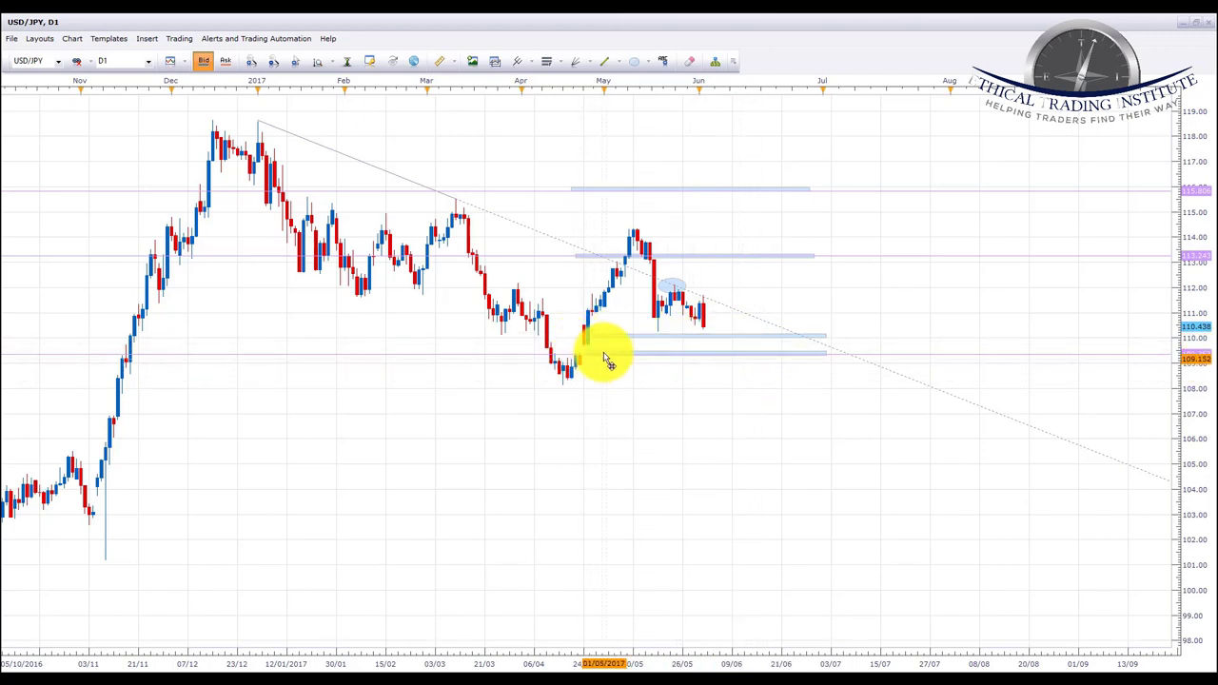
drag(707, 415, 690, 420)
scroll(688, 425, down, 3)
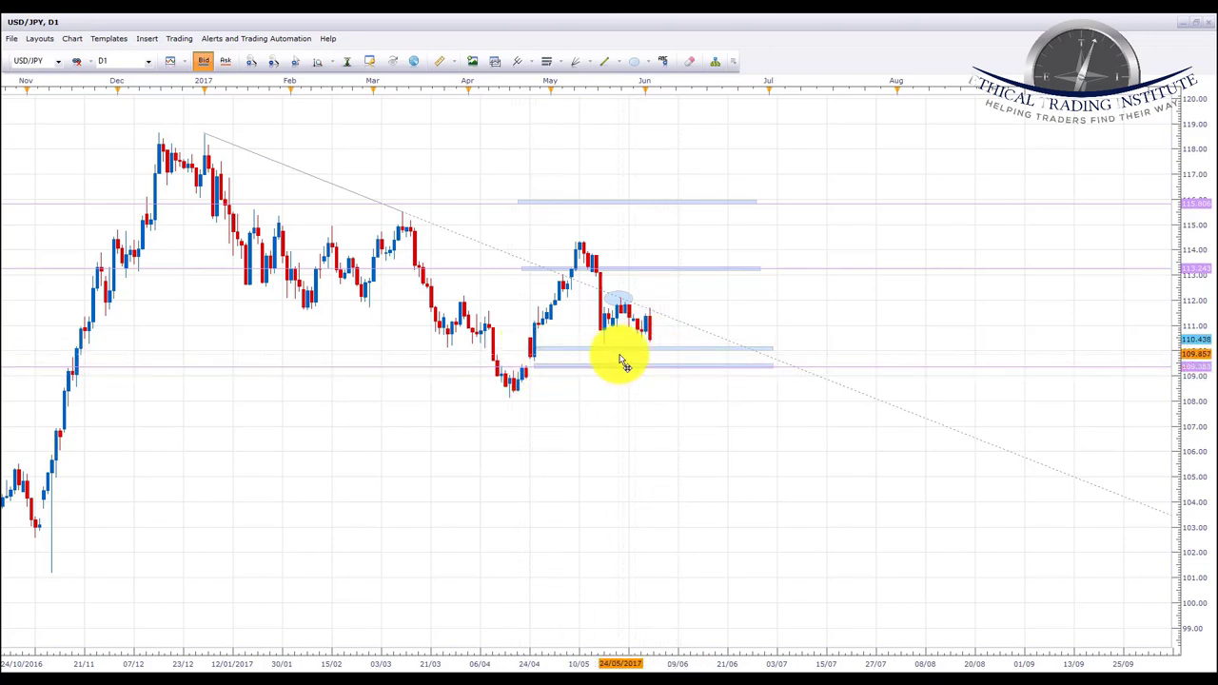
Step: Switch the daily chart to USD/CHF and examine the recent decline towards the marked zones below price
click(59, 61)
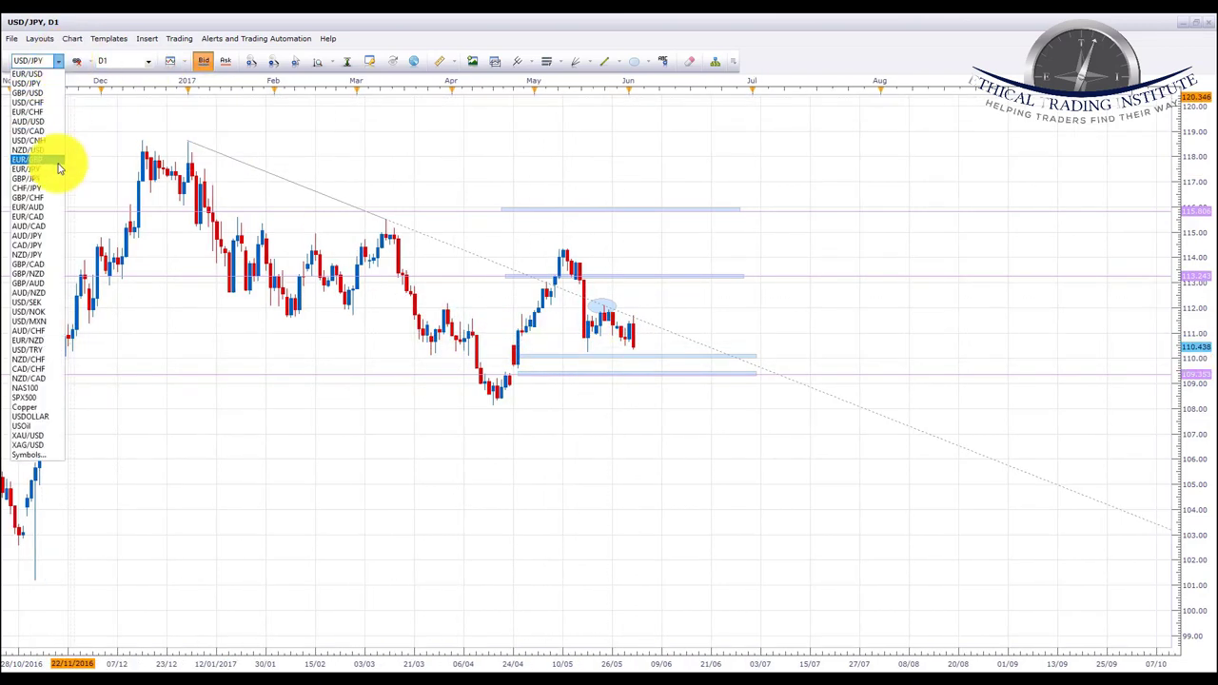
click(33, 103)
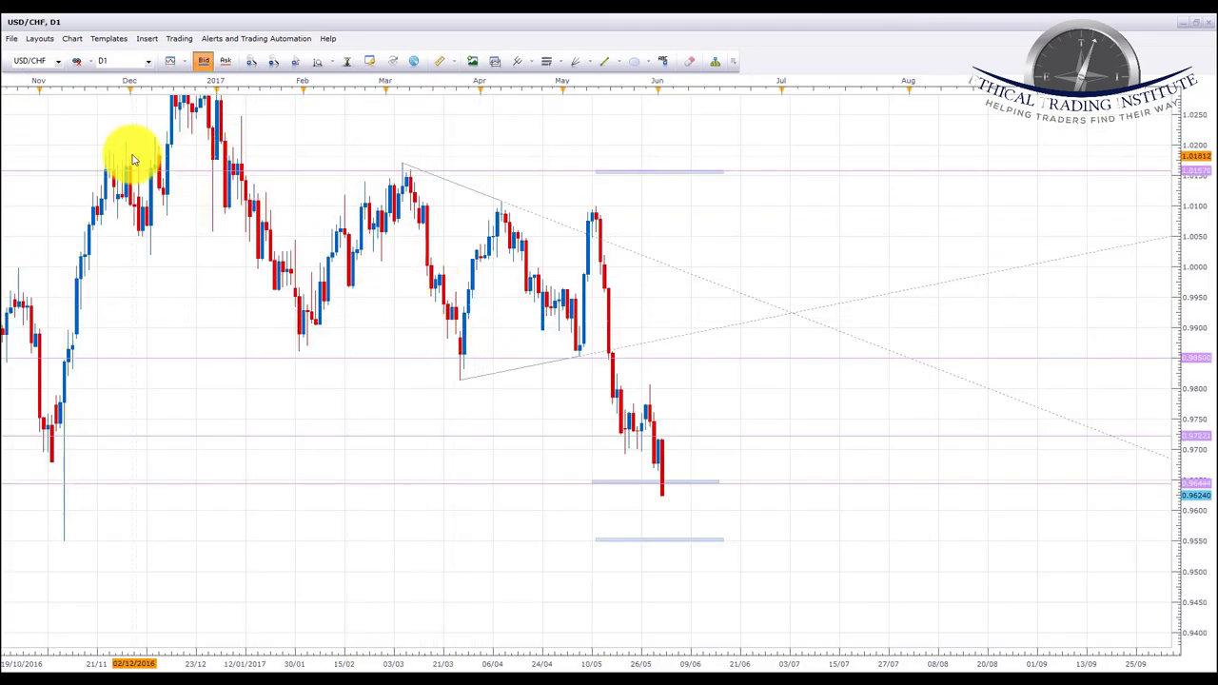
click(58, 63)
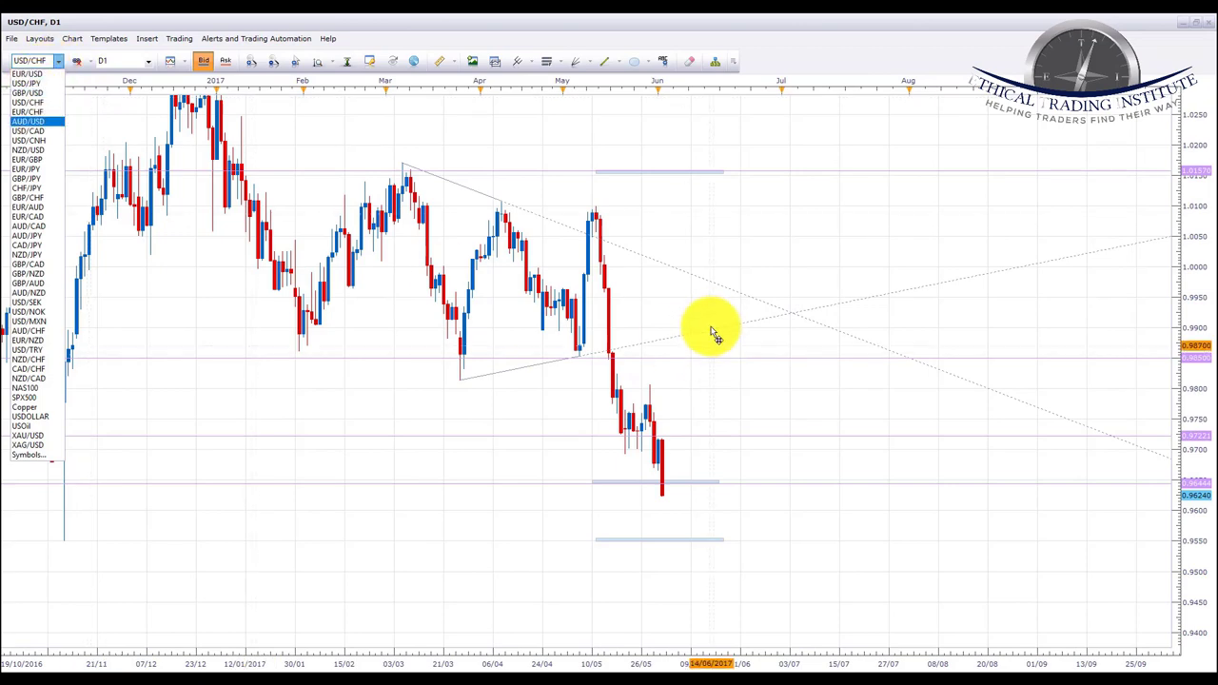
click(809, 343)
drag(805, 340, 792, 334)
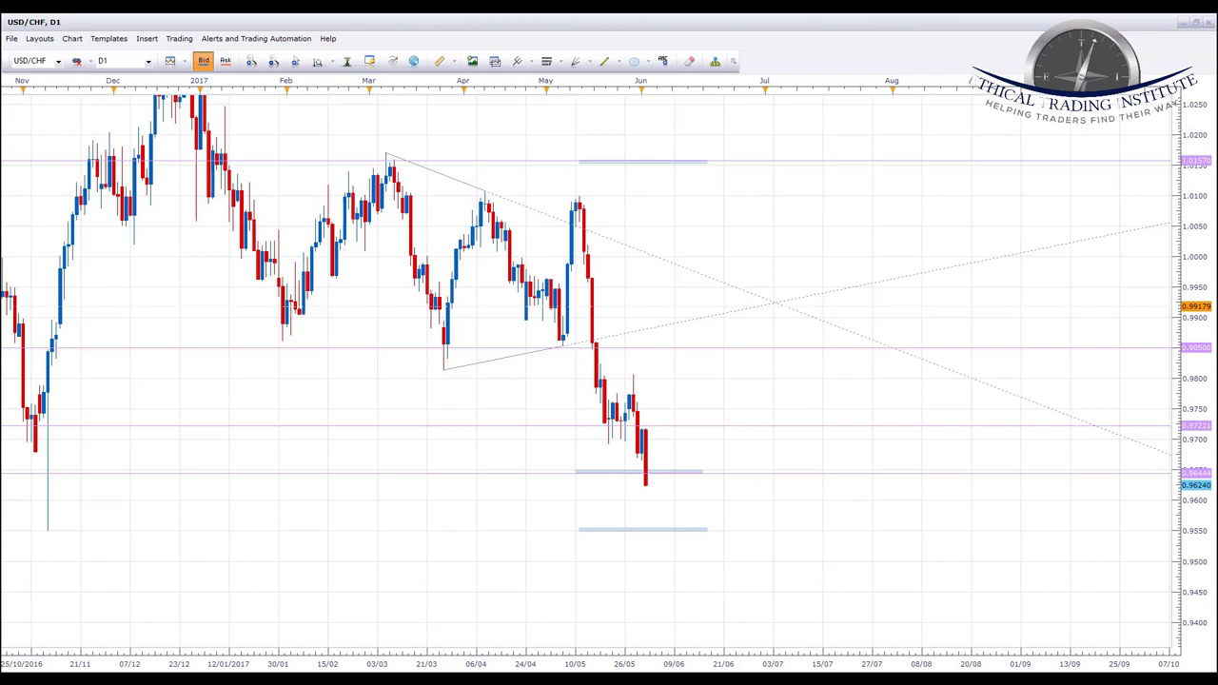
drag(571, 450, 493, 435)
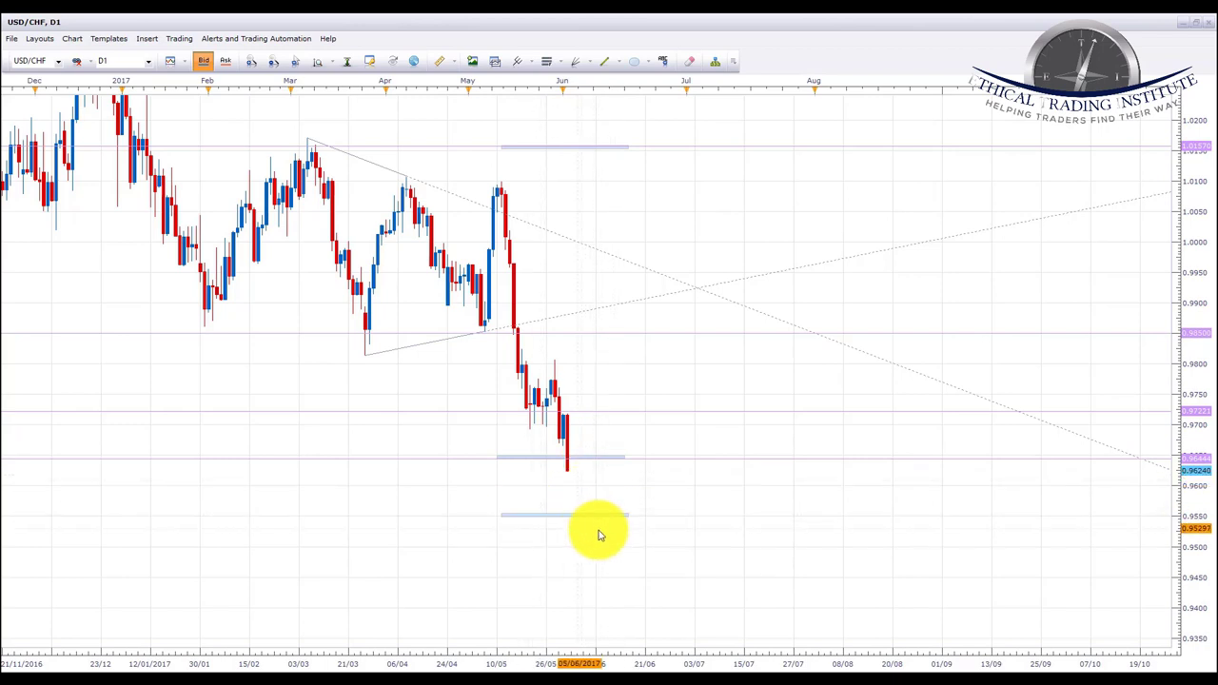
Step: Review the AUD/USD daily chart with its descending channel, and switch the chart to USD/CAD
click(59, 61)
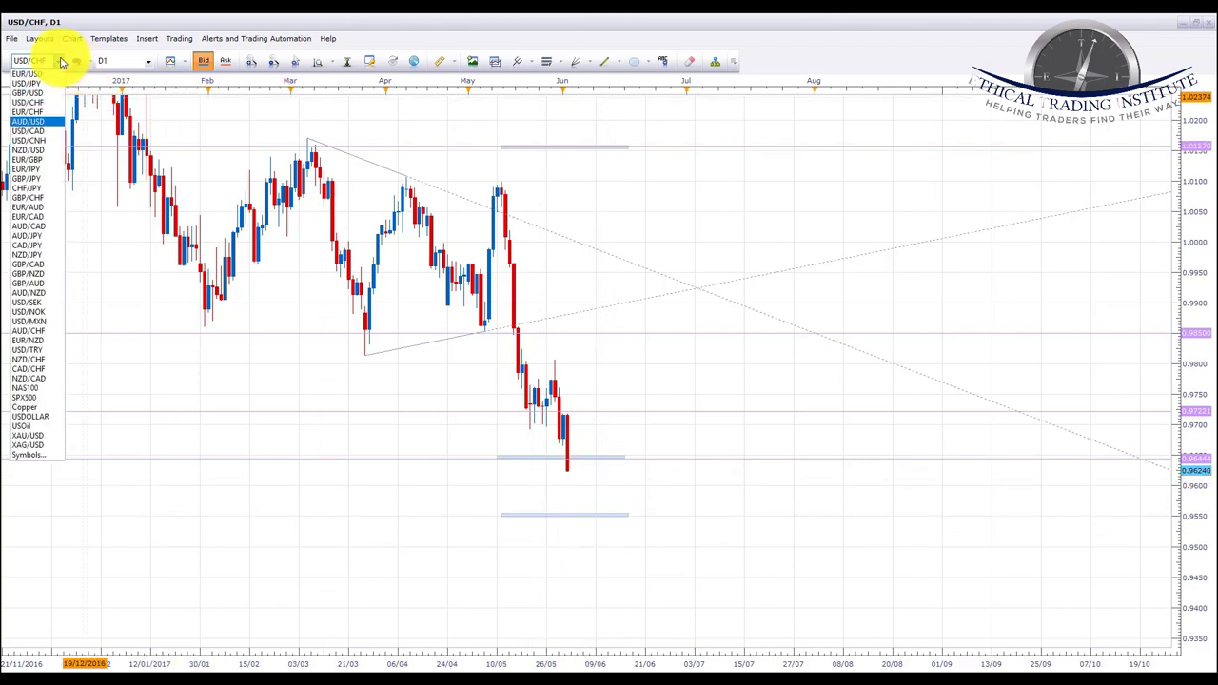
click(38, 122)
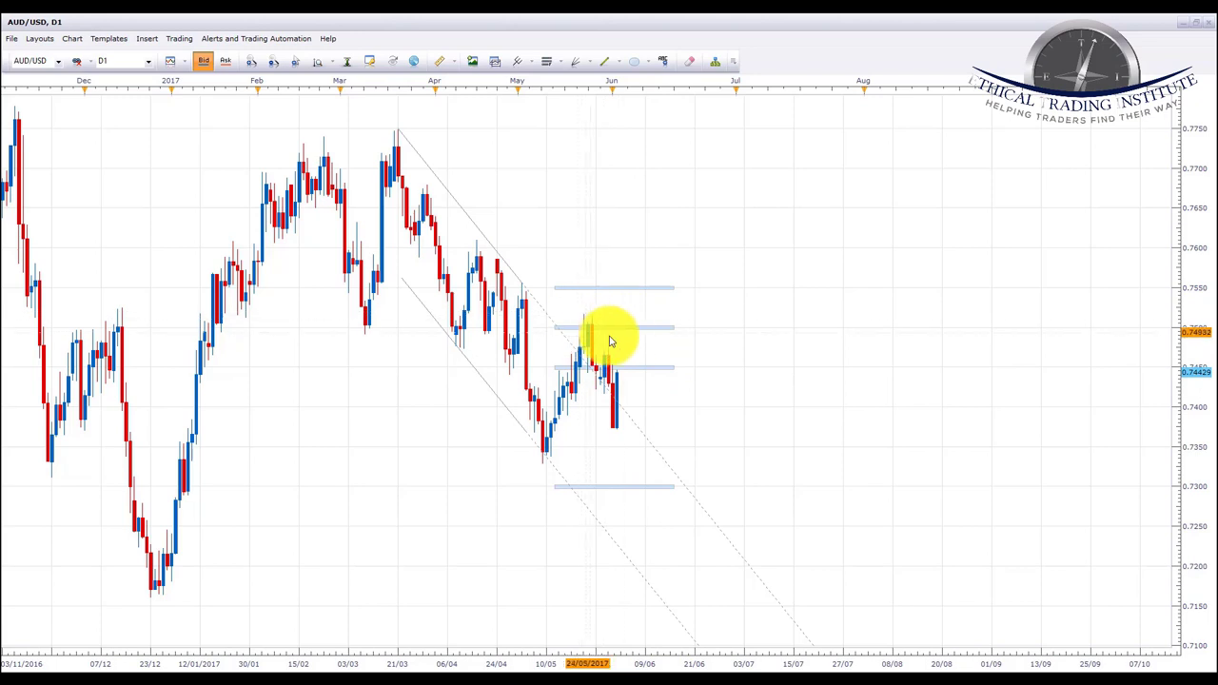
click(58, 62)
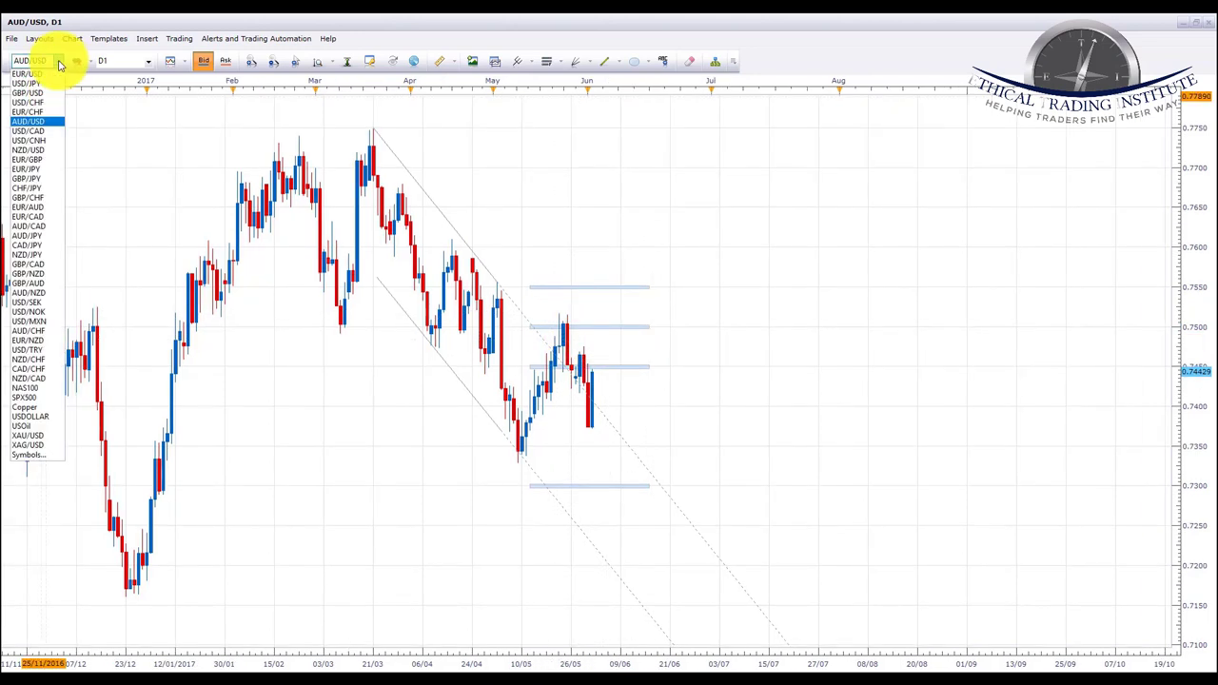
click(40, 135)
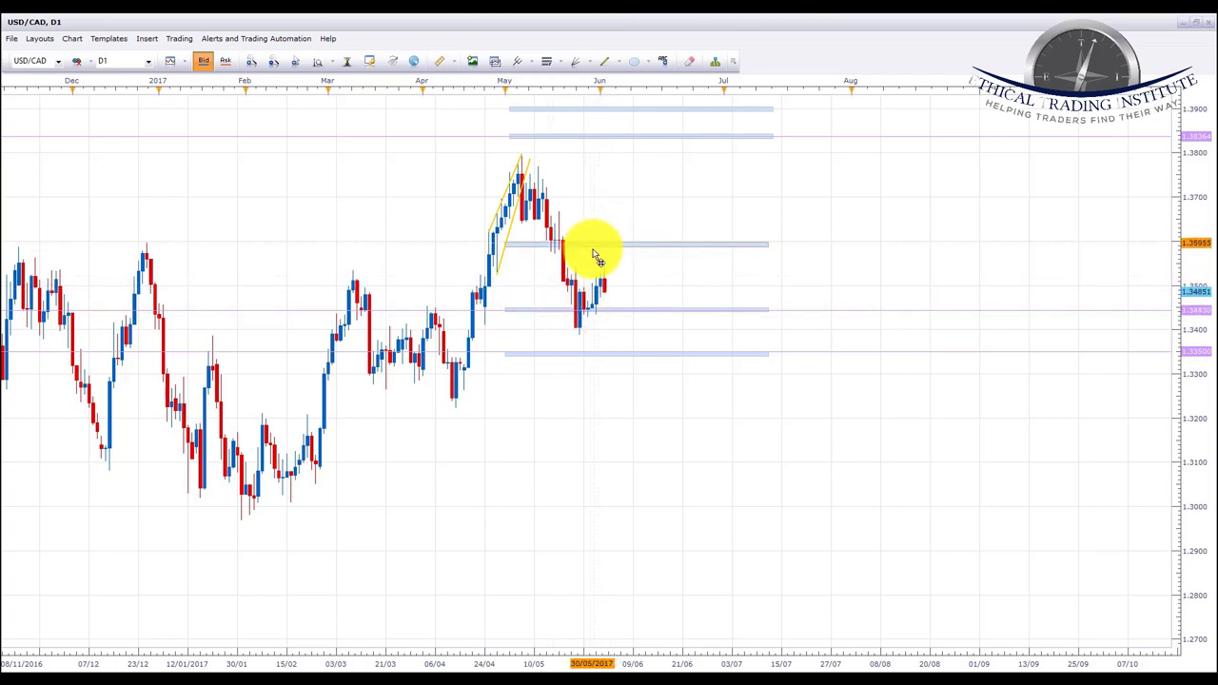
Step: Review the NZD/USD daily chart over a longer date range, and switch the chart to EUR/JPY
click(63, 62)
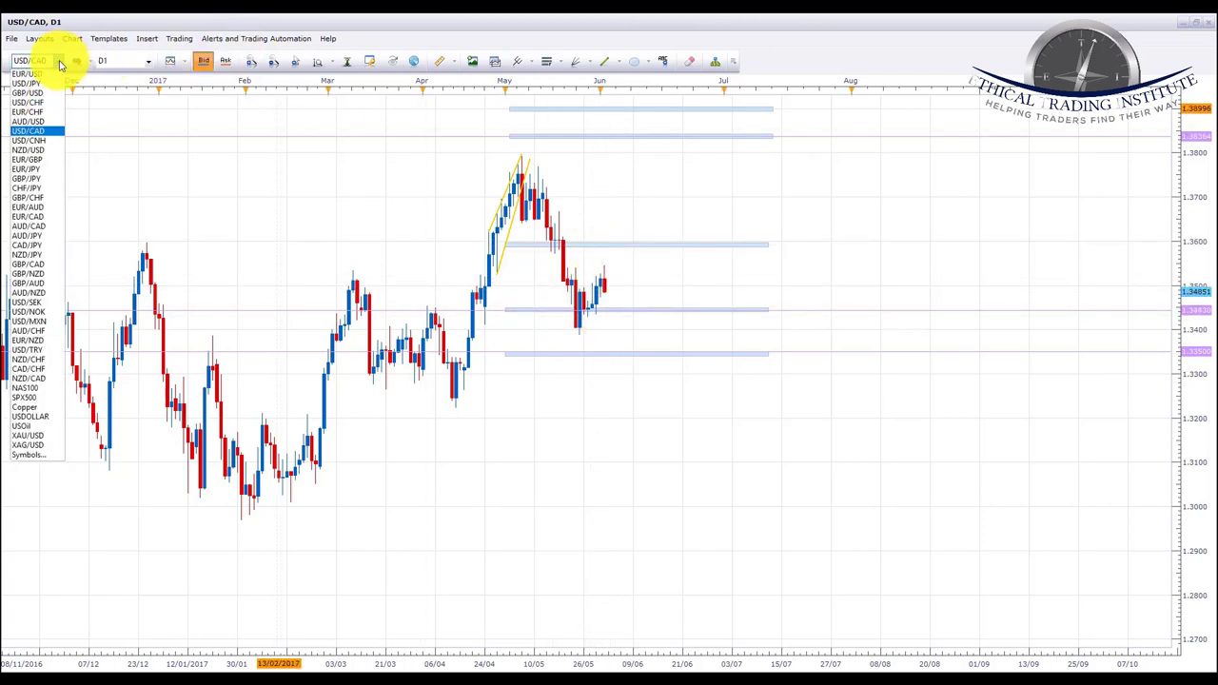
click(48, 152)
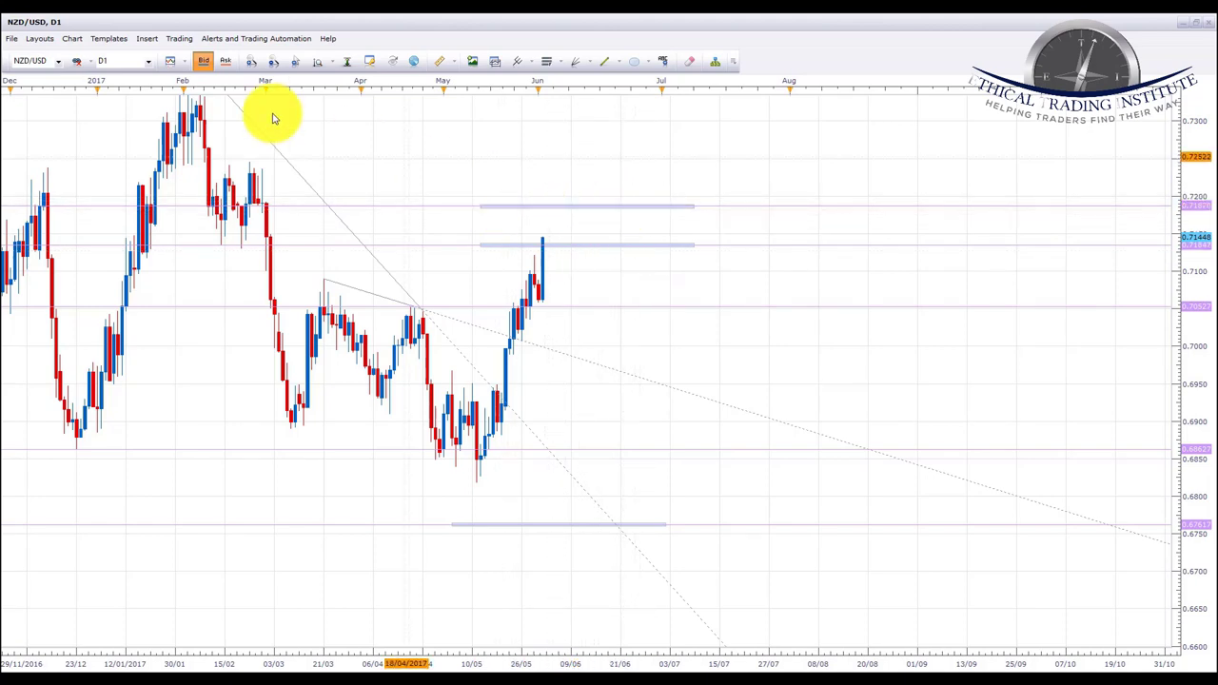
scroll(272, 115, down, 1)
click(56, 62)
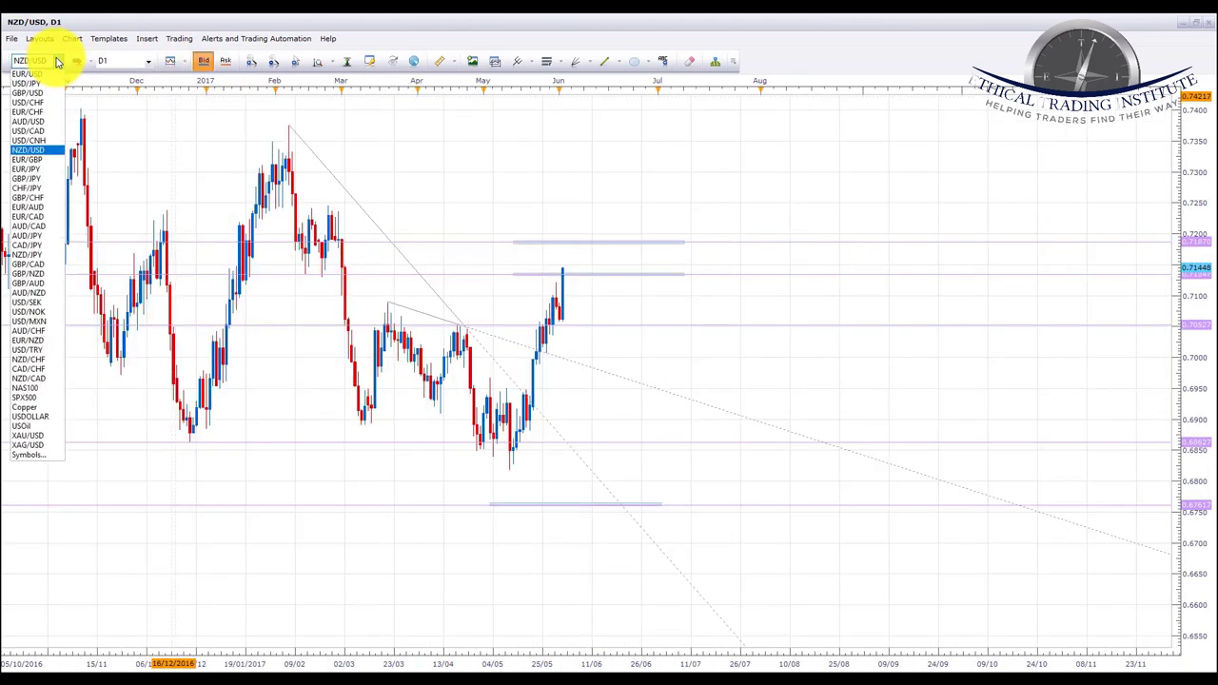
click(33, 171)
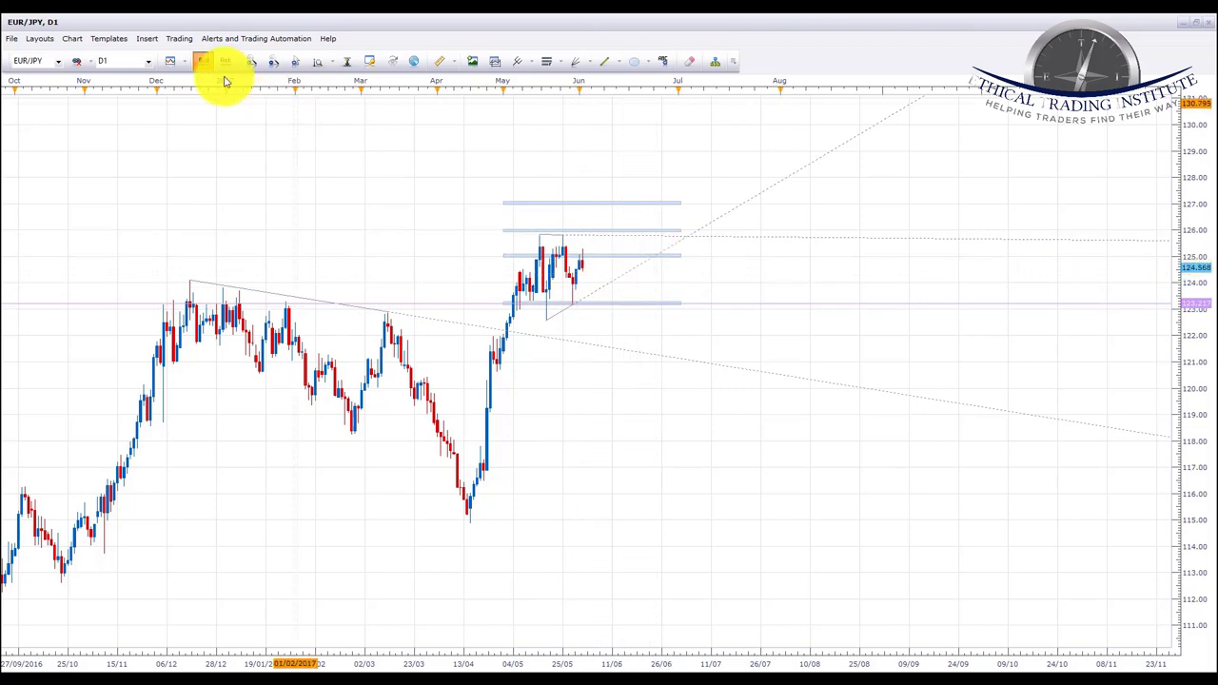
Step: Review the CHF/JPY daily chart, and switch to EUR/AUD to examine its latest candles against the marked zones
click(58, 63)
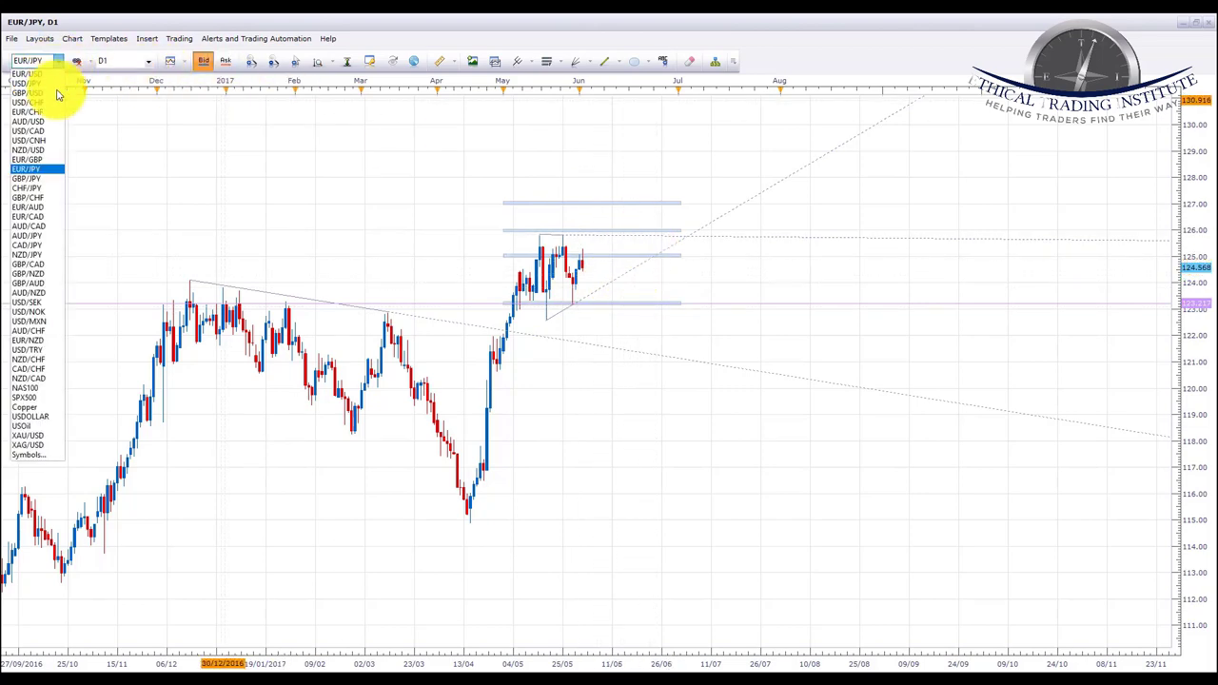
click(31, 189)
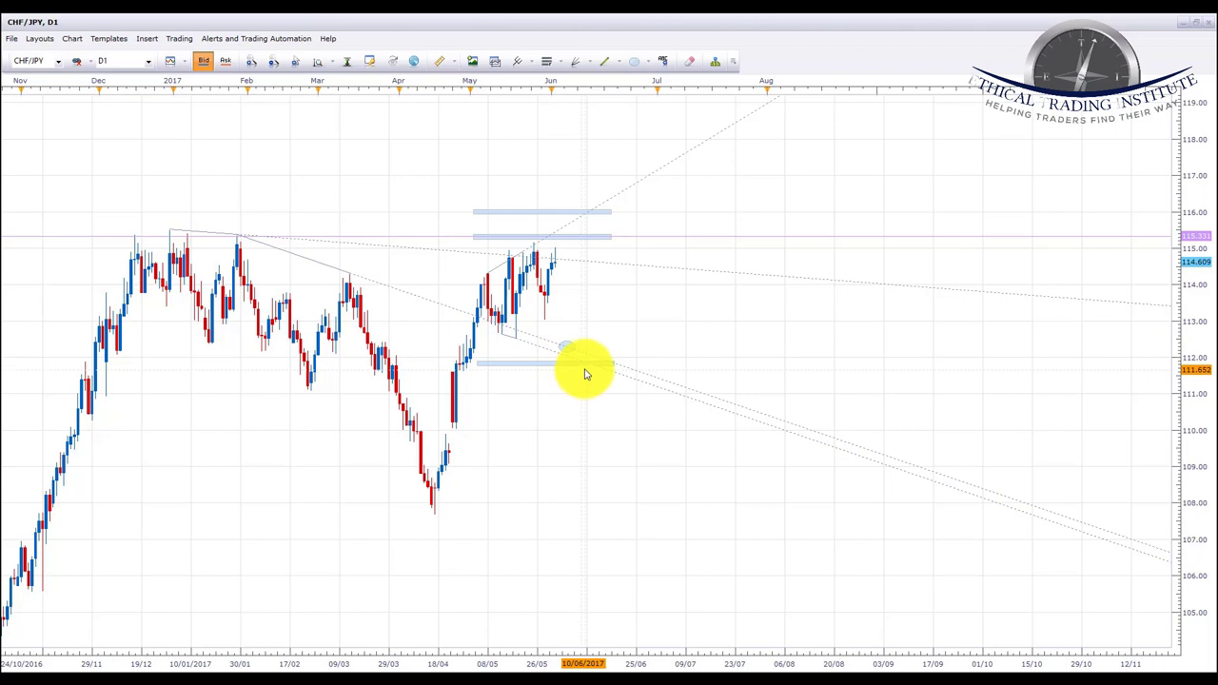
click(59, 61)
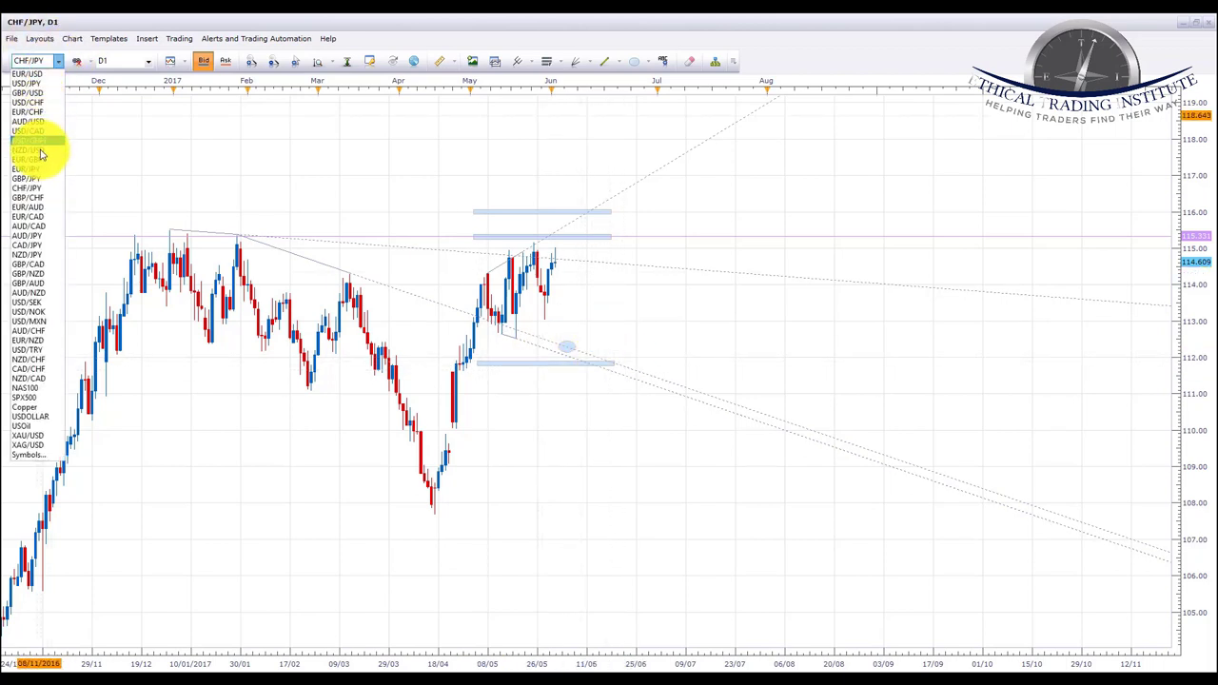
click(34, 207)
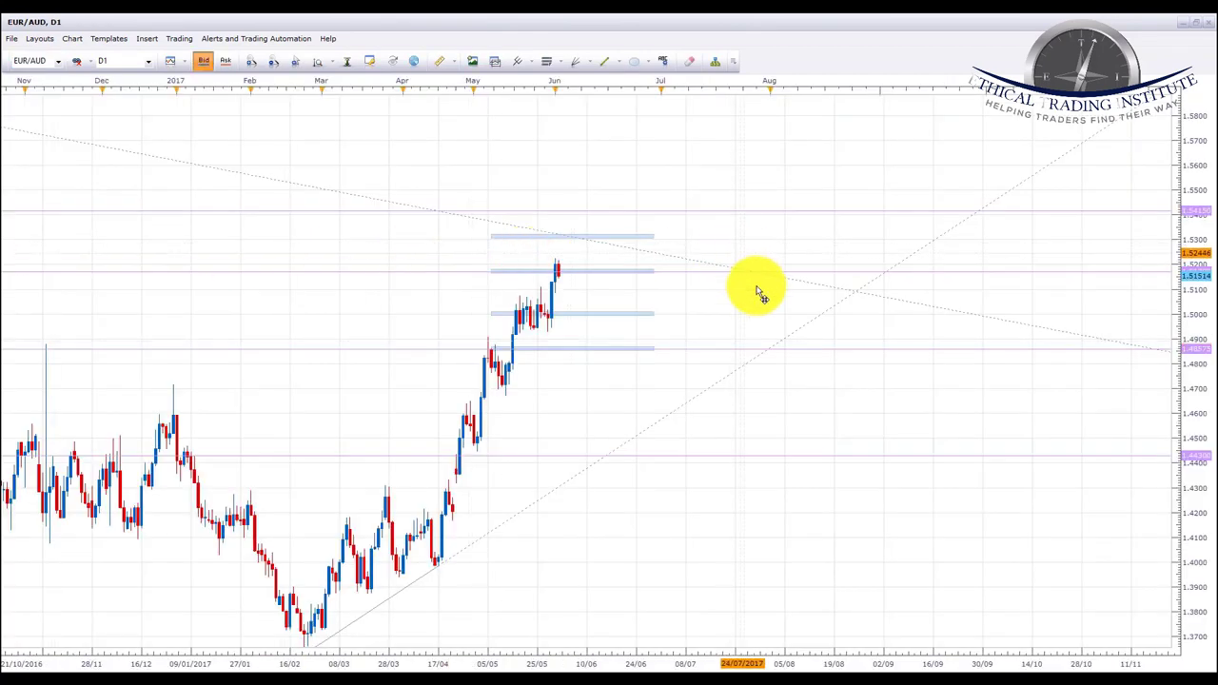
drag(600, 307, 634, 301)
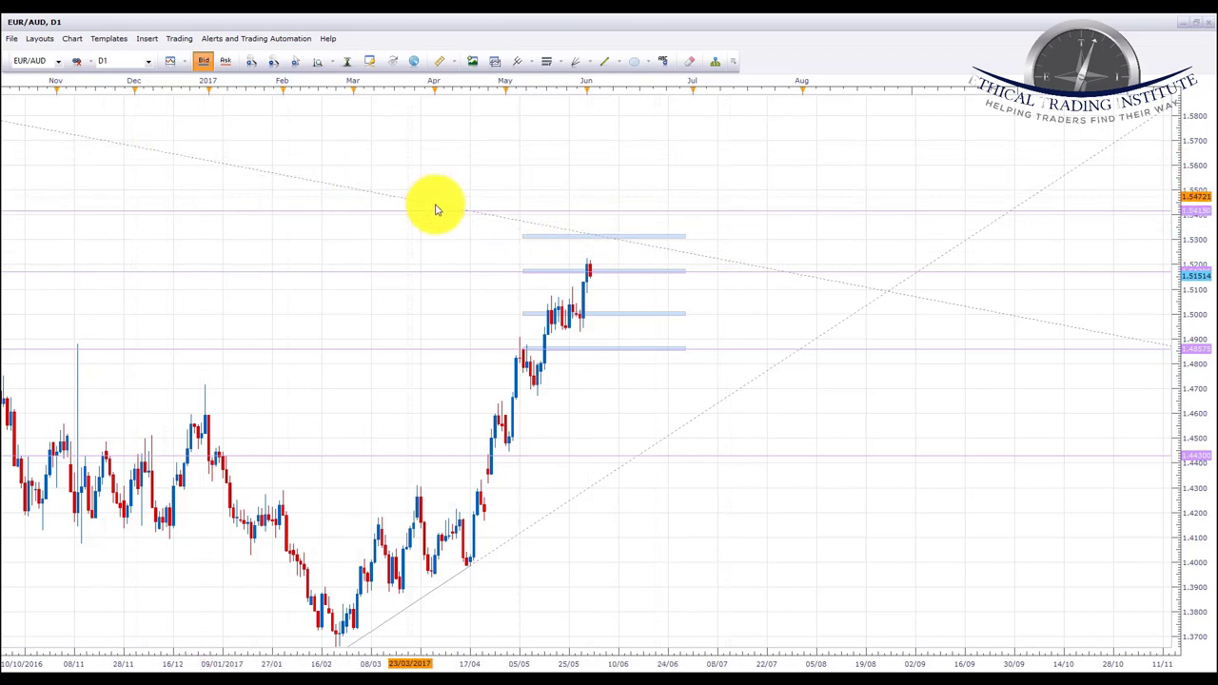
click(592, 273)
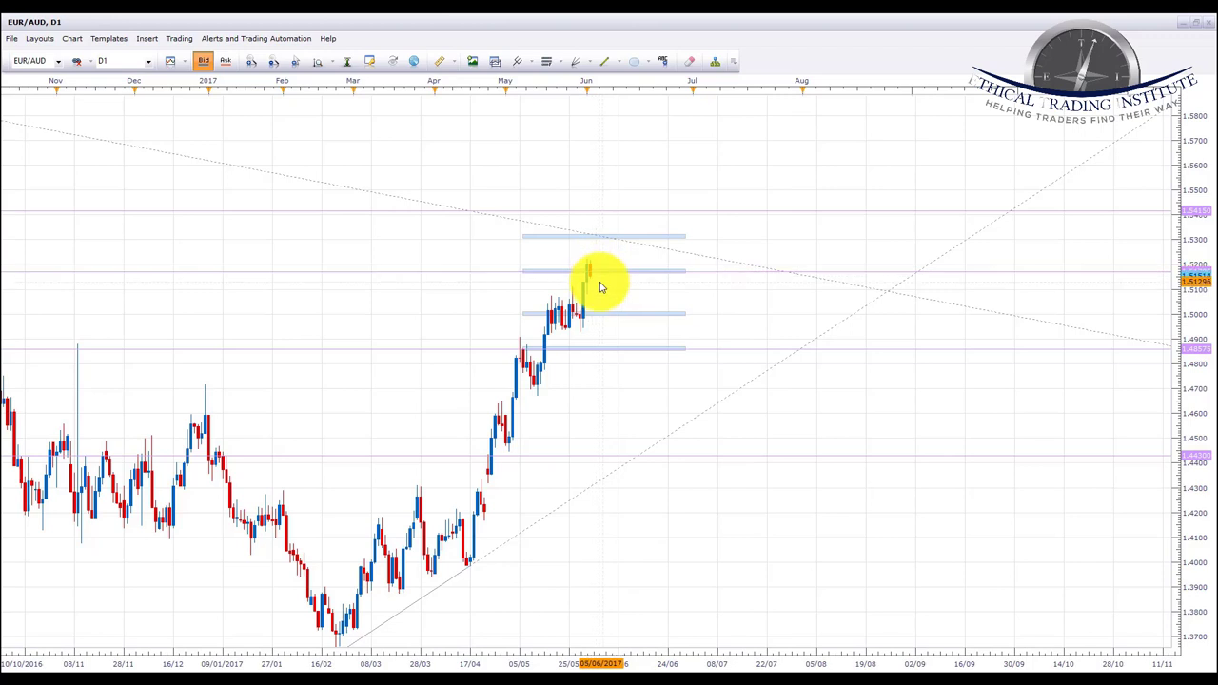
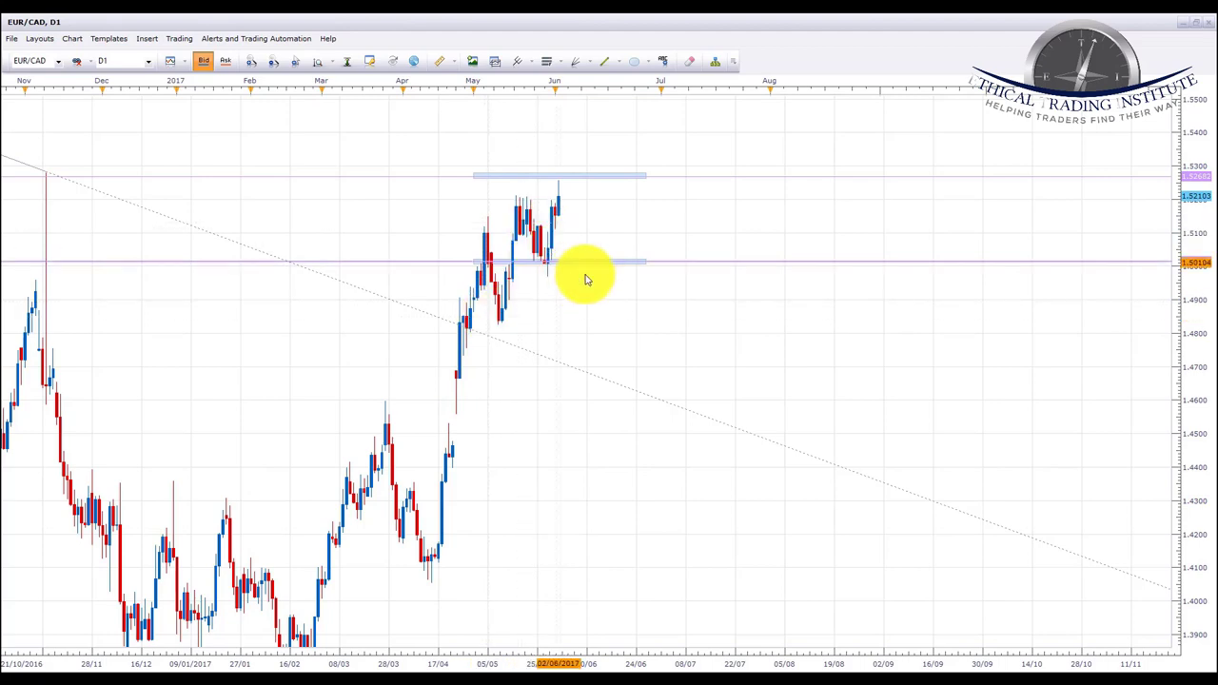
Step: Examine the EUR/CAD daily chart's marked zones above and below the latest candles, including the 1.56300 level
drag(672, 234, 675, 313)
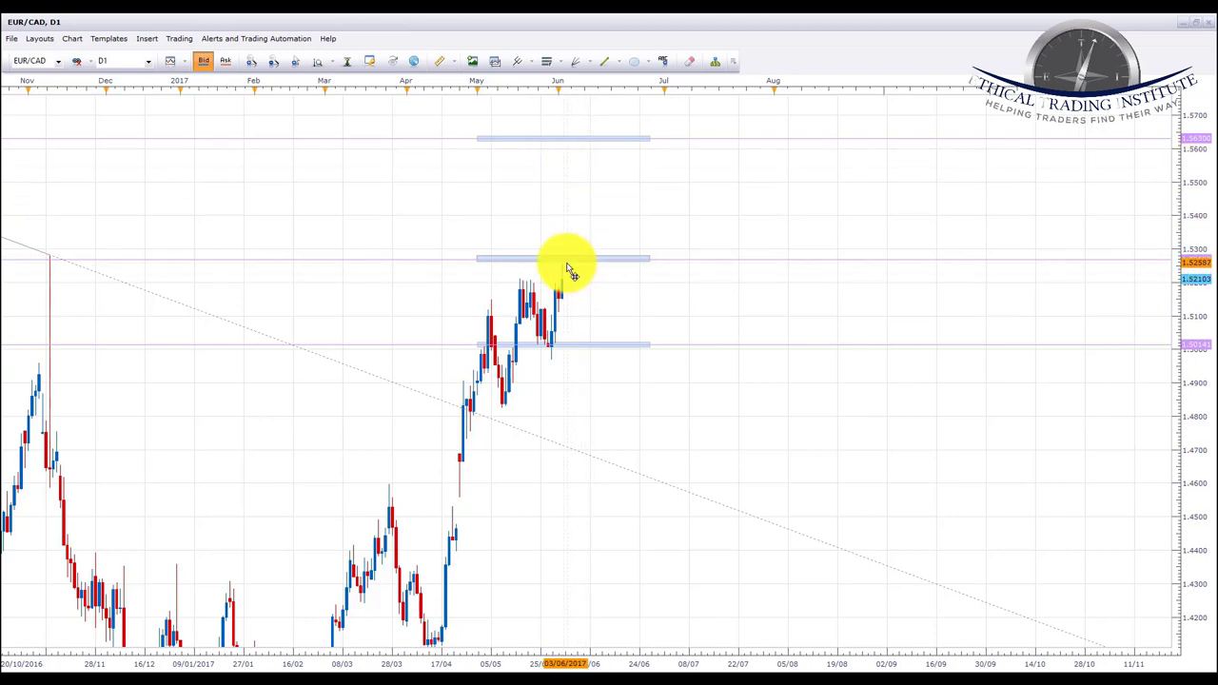
click(625, 345)
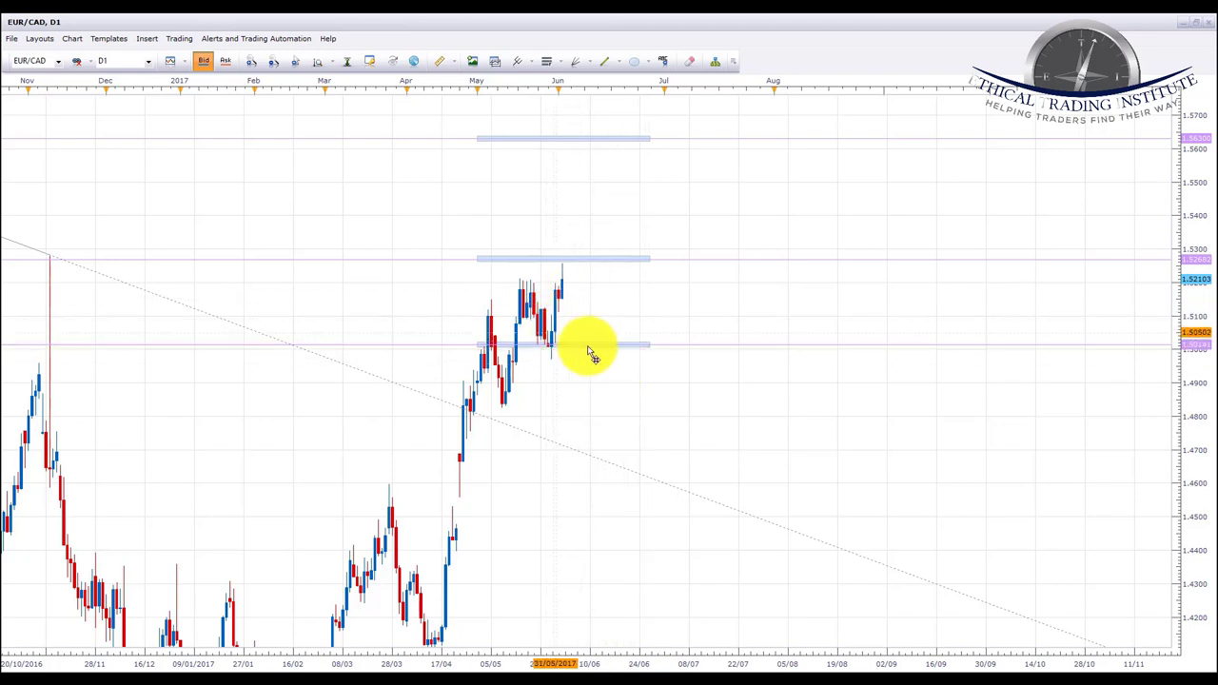
click(514, 307)
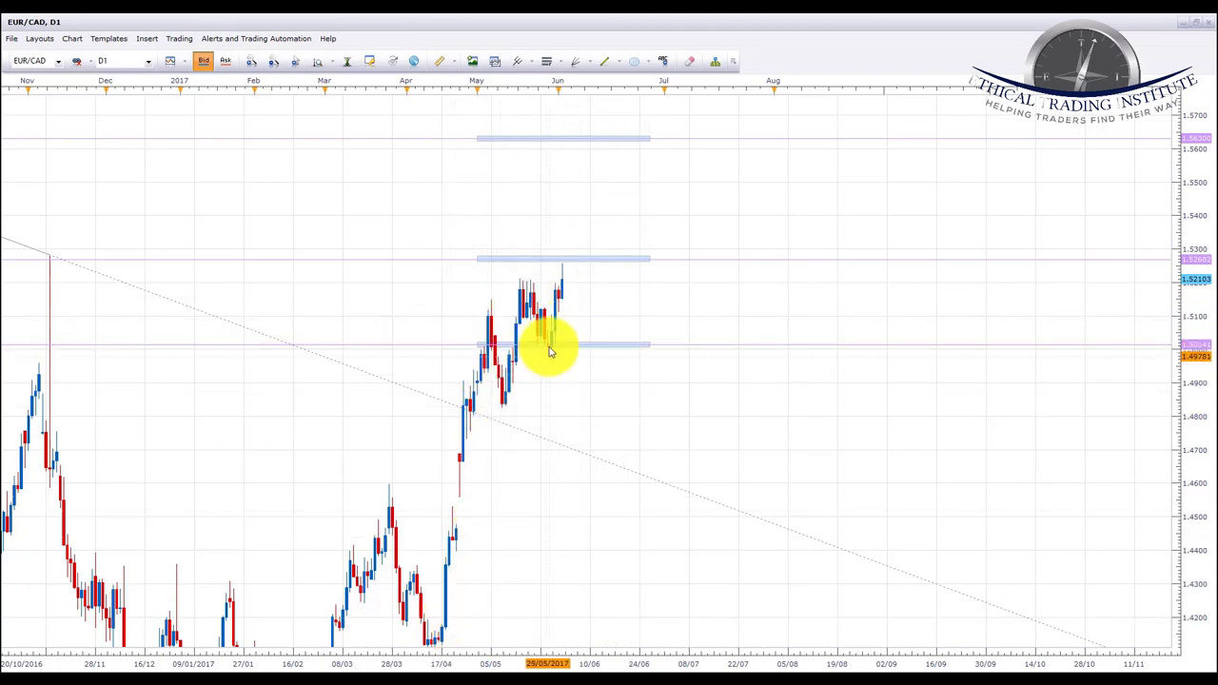
Step: Switch the daily chart to AUD/CAD and move a marked zone down onto the 1.00112 level
click(58, 62)
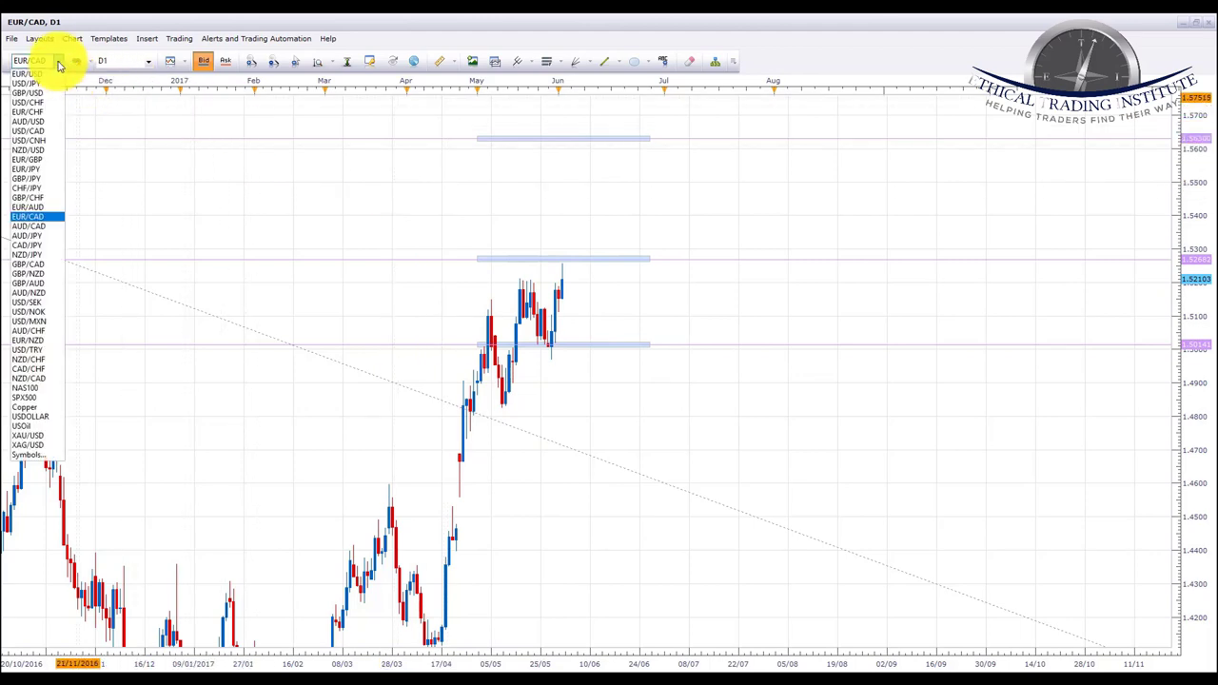
click(38, 227)
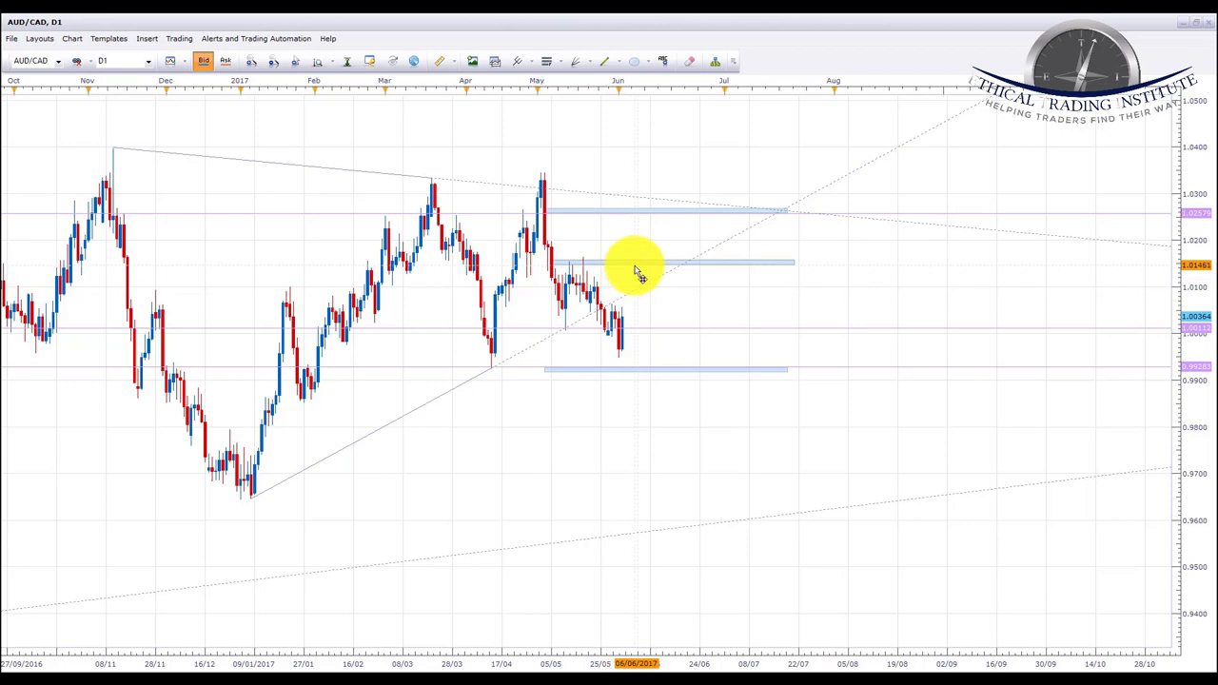
drag(640, 275, 637, 303)
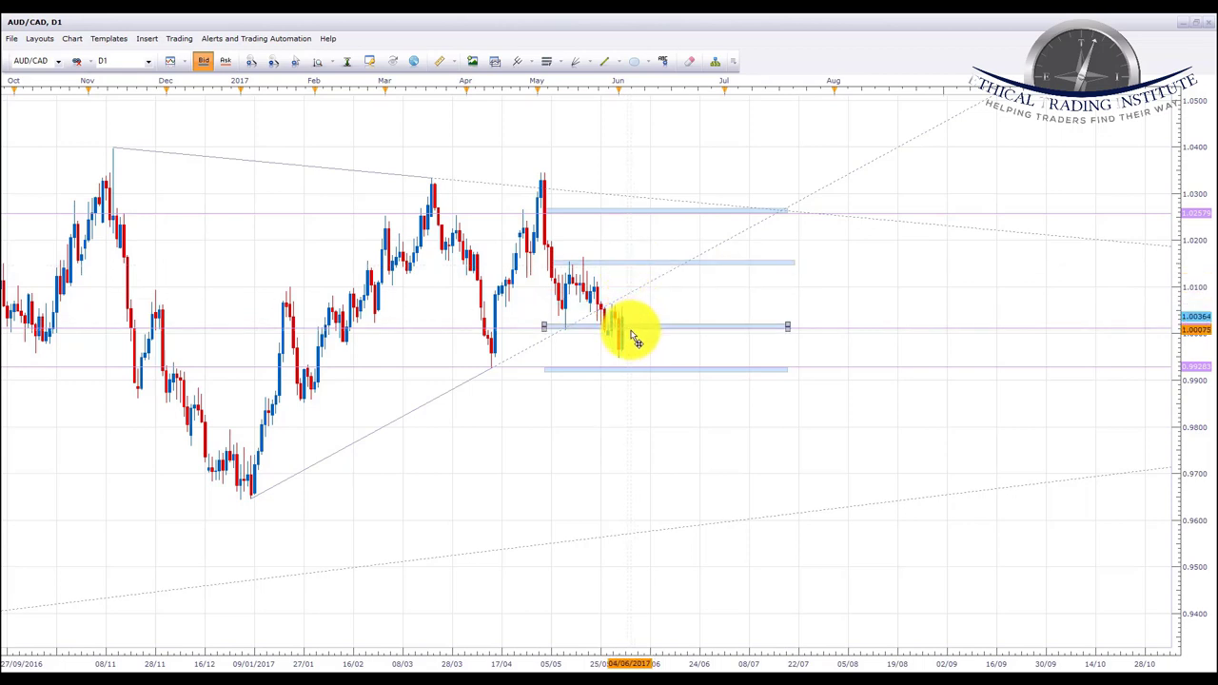
drag(661, 322, 667, 311)
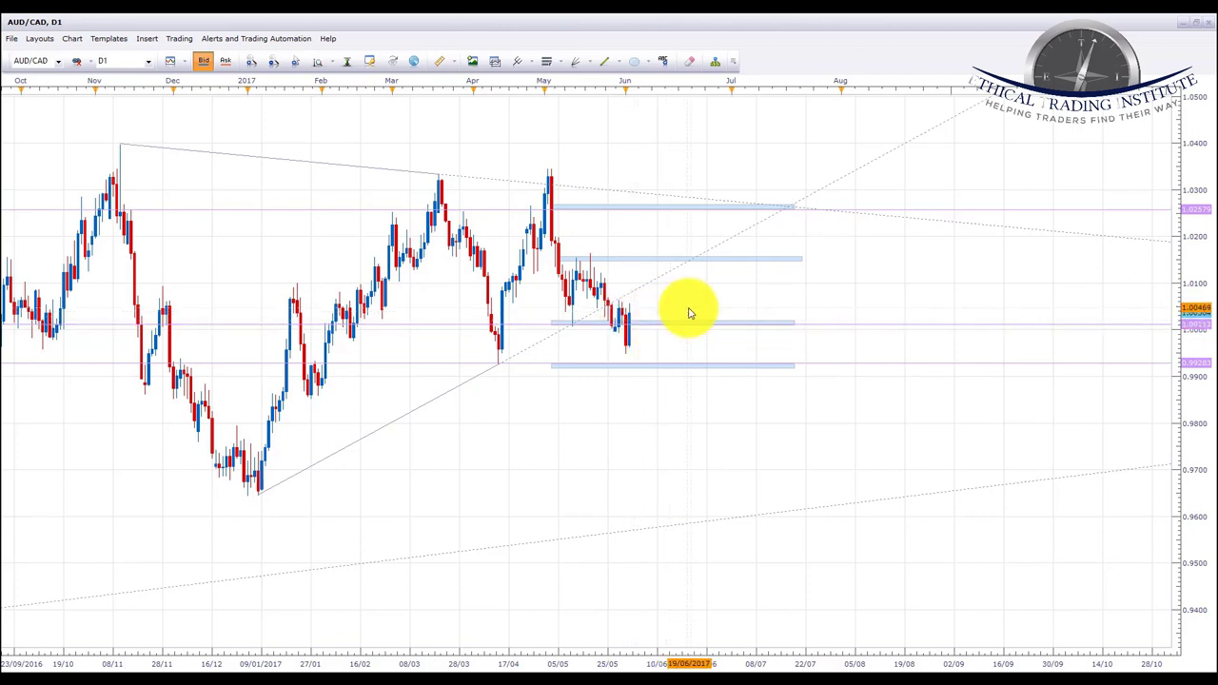
drag(688, 313, 712, 291)
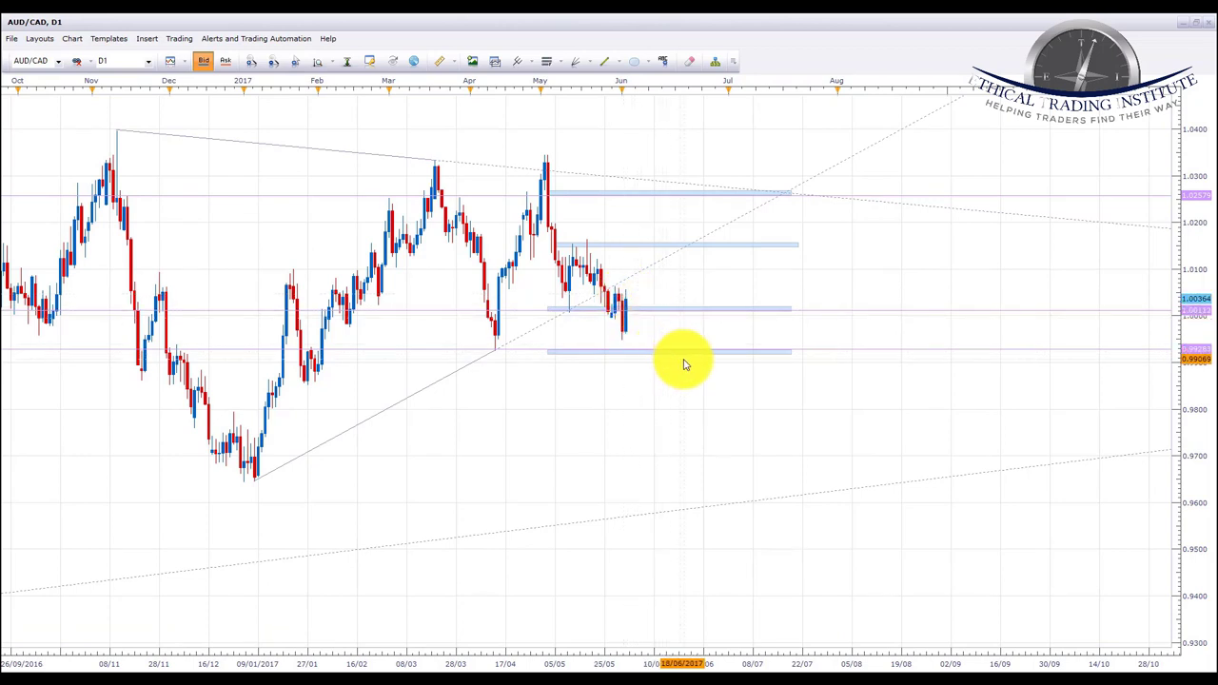
scroll(622, 421, down, 3)
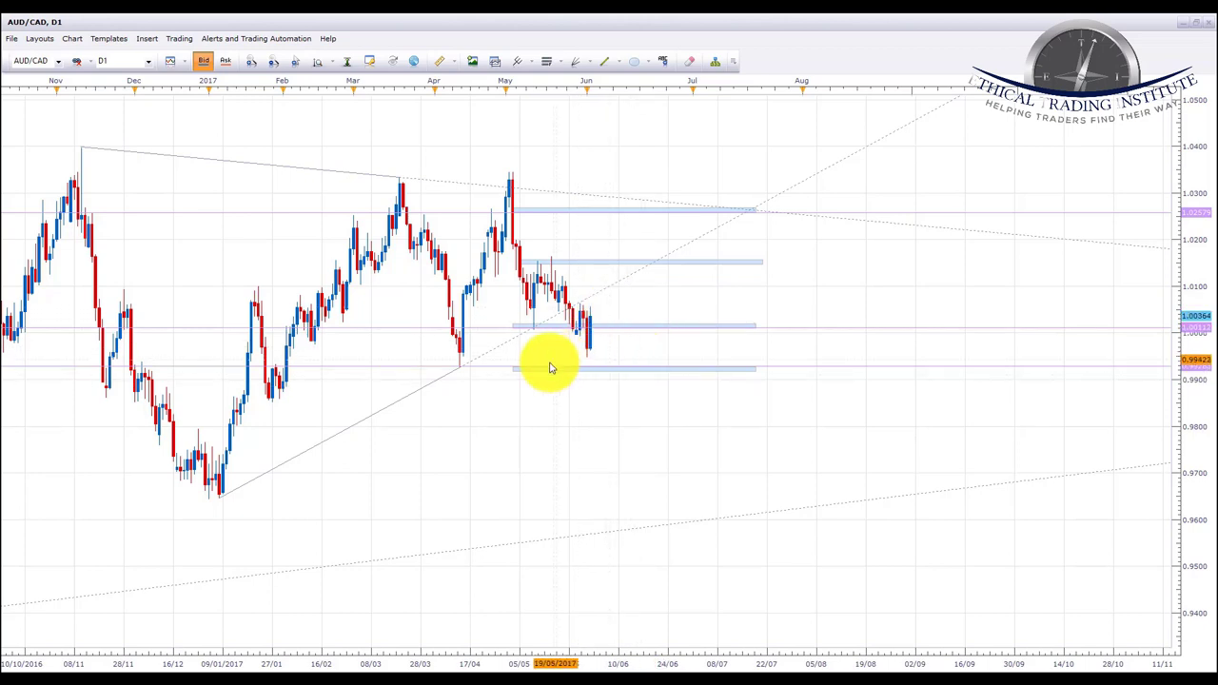
Step: Switch the chart to AUD/JPY and examine the latest daily candles against the crossing trendlines and the two marked zones below
click(58, 61)
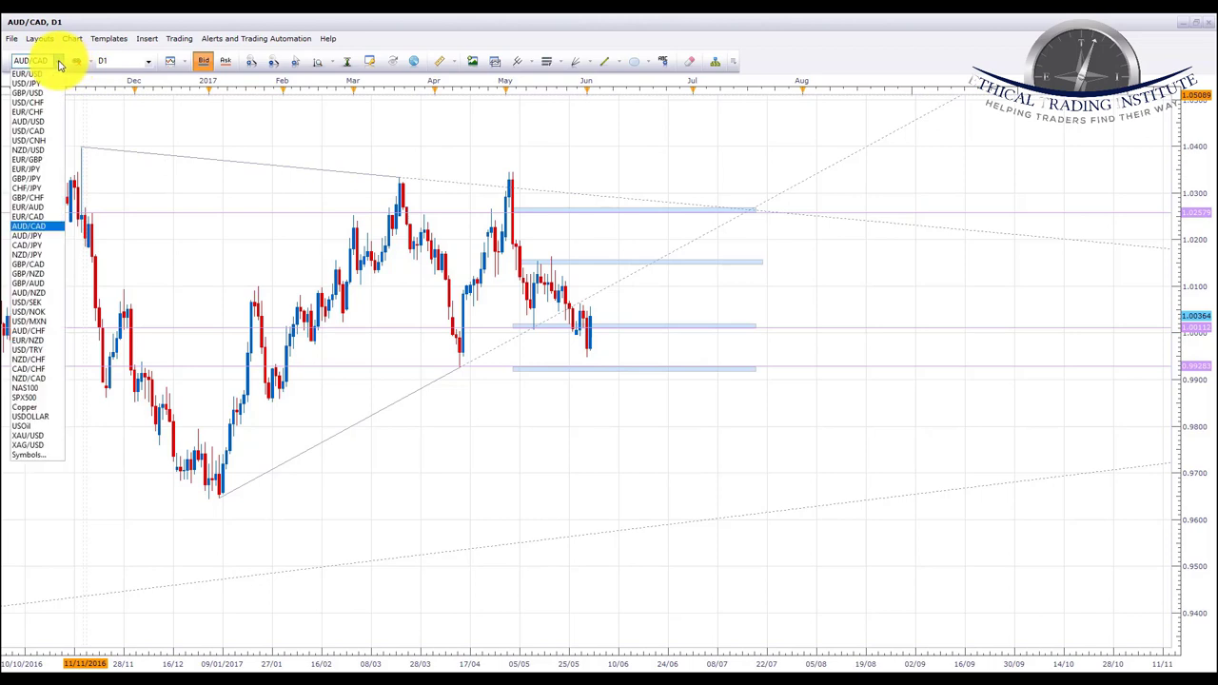
click(32, 240)
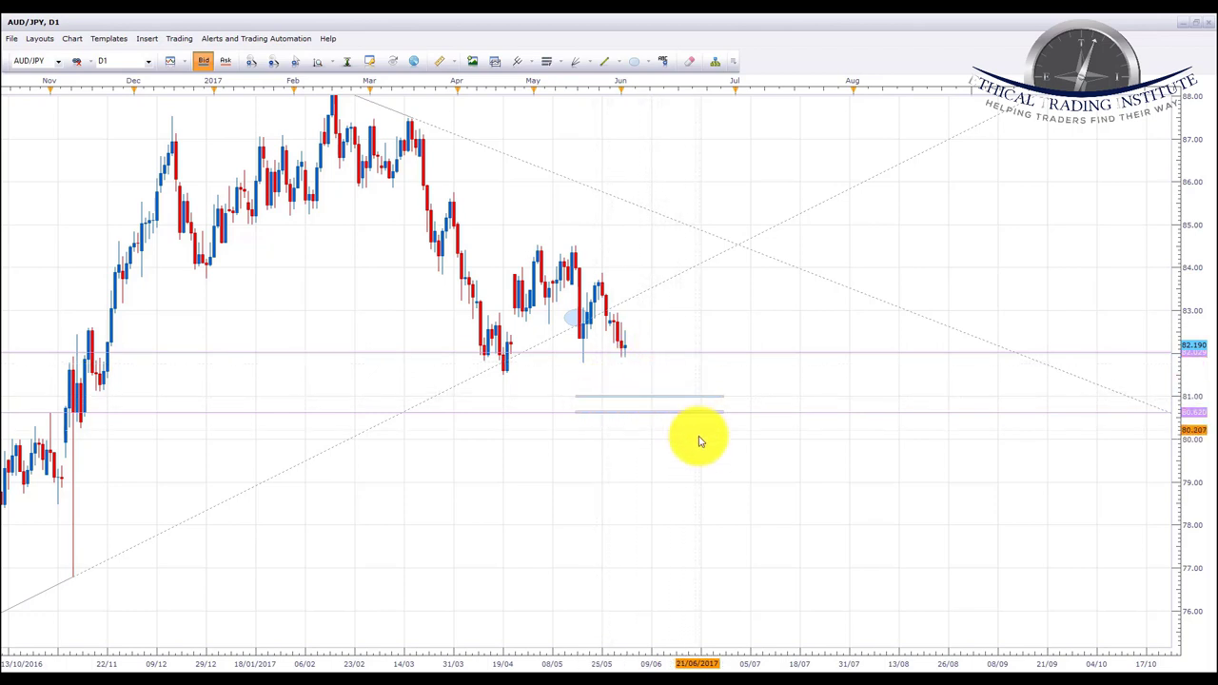
drag(698, 449, 672, 449)
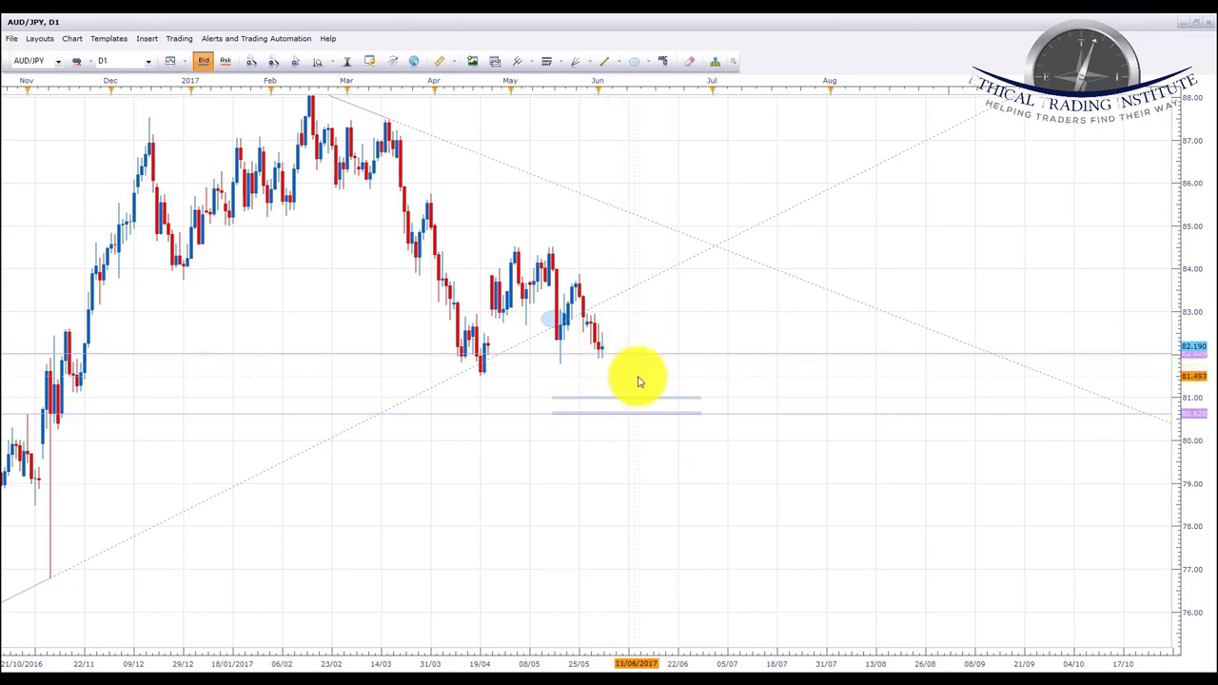
drag(658, 326, 668, 332)
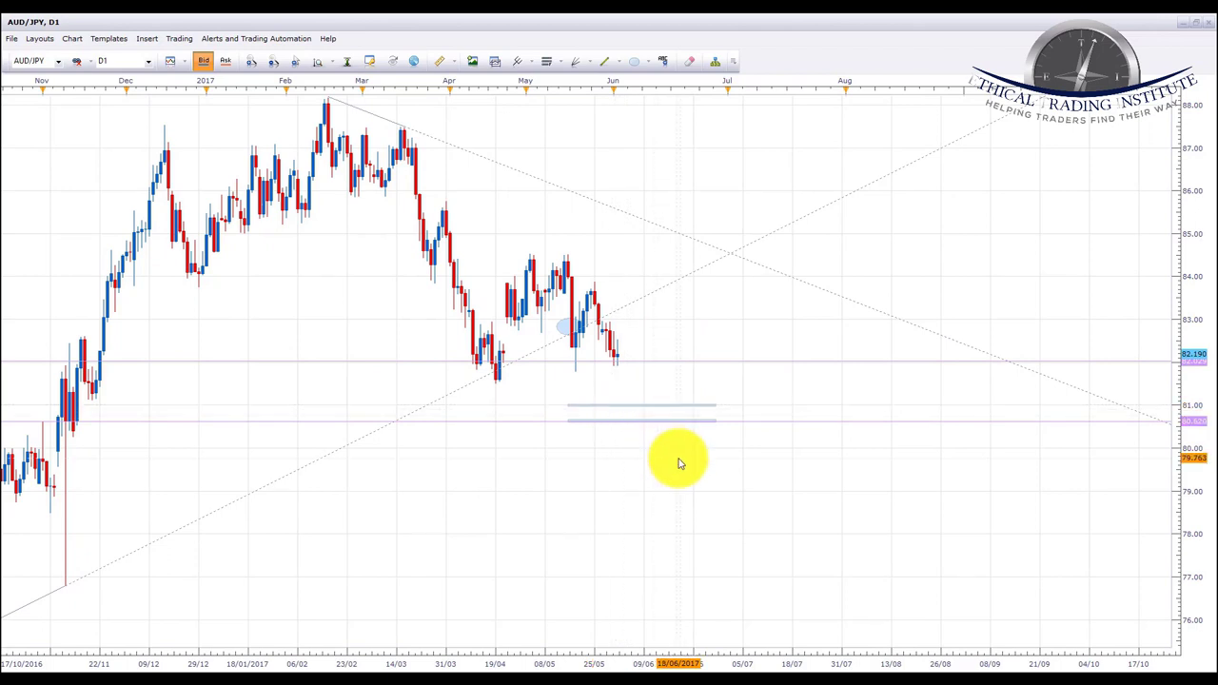
drag(679, 463, 630, 456)
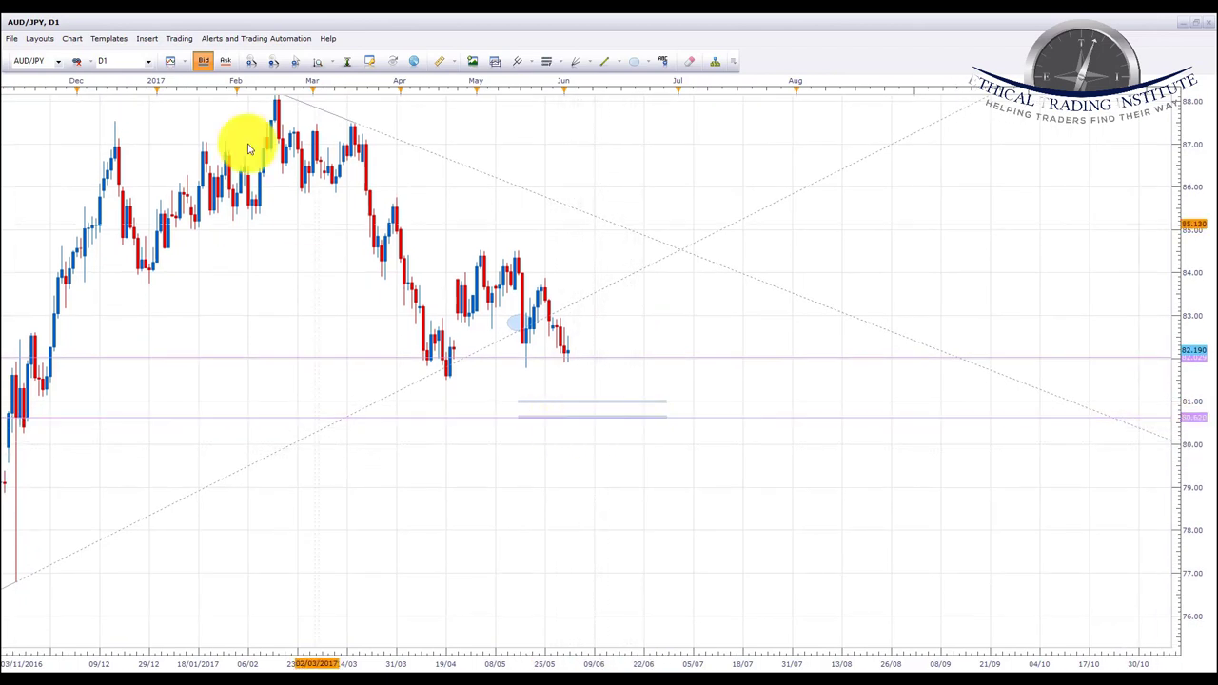
Step: Switch the chart to CAD/JPY and examine its descending trendlines and the marked zones above and below the latest candles
click(57, 61)
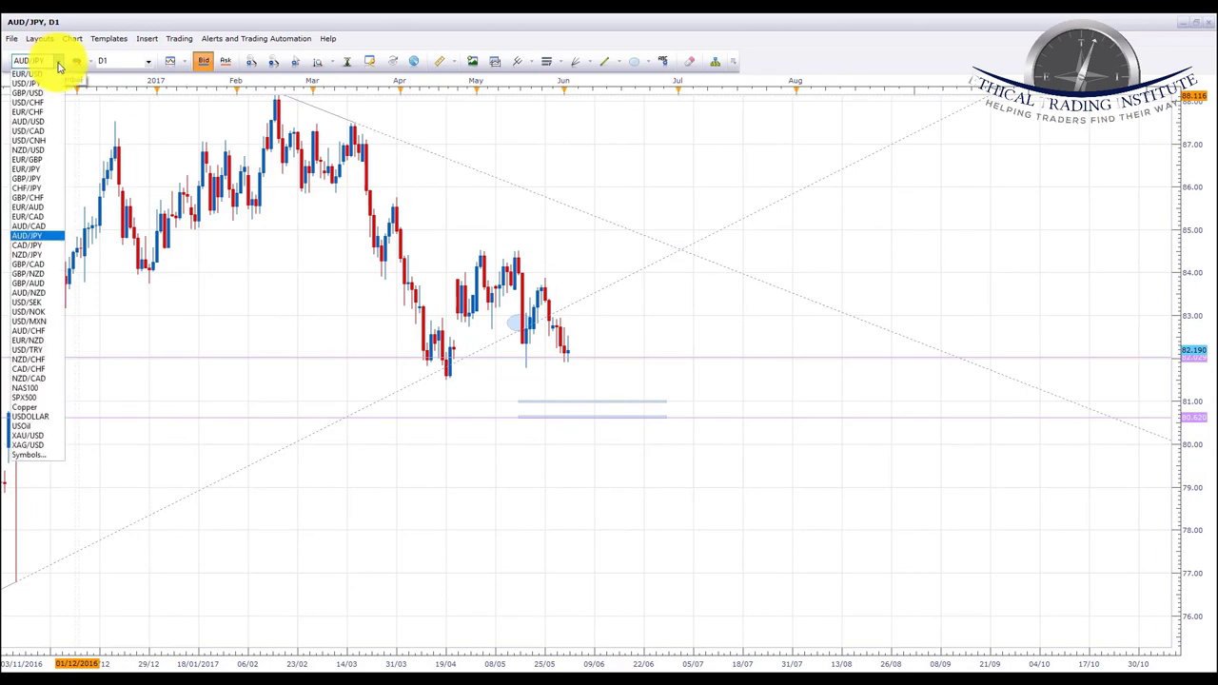
click(31, 250)
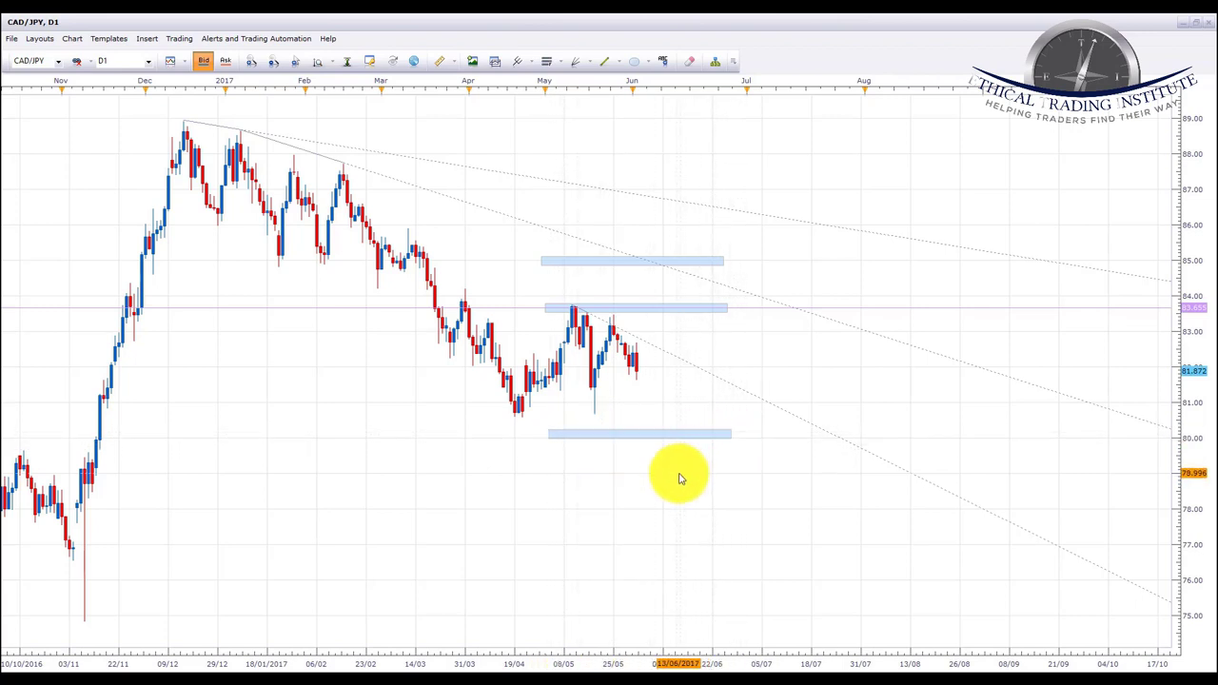
drag(679, 479, 688, 437)
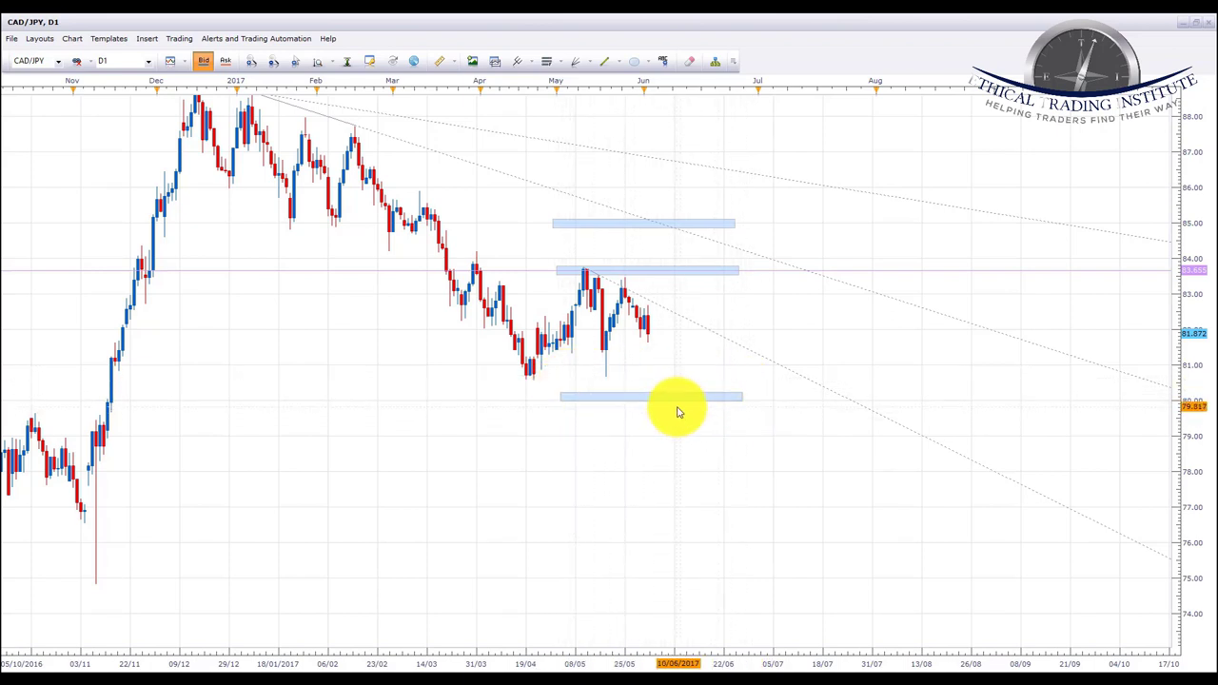
drag(666, 435, 658, 442)
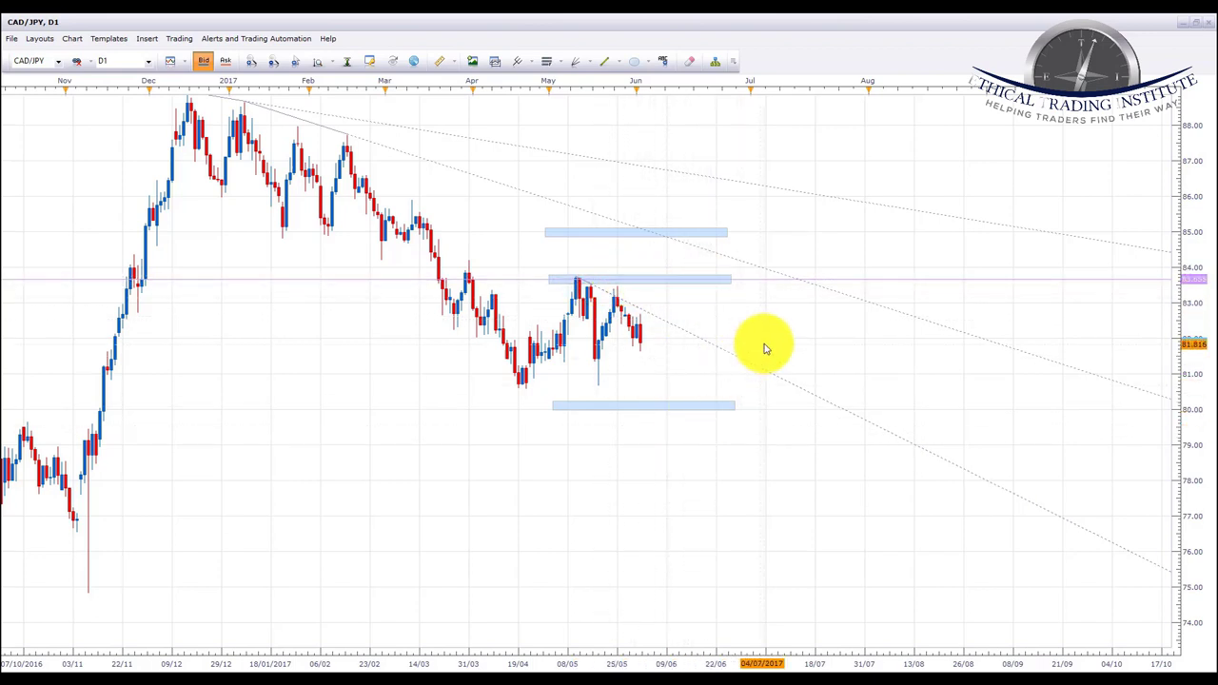
scroll(747, 323, down, 1)
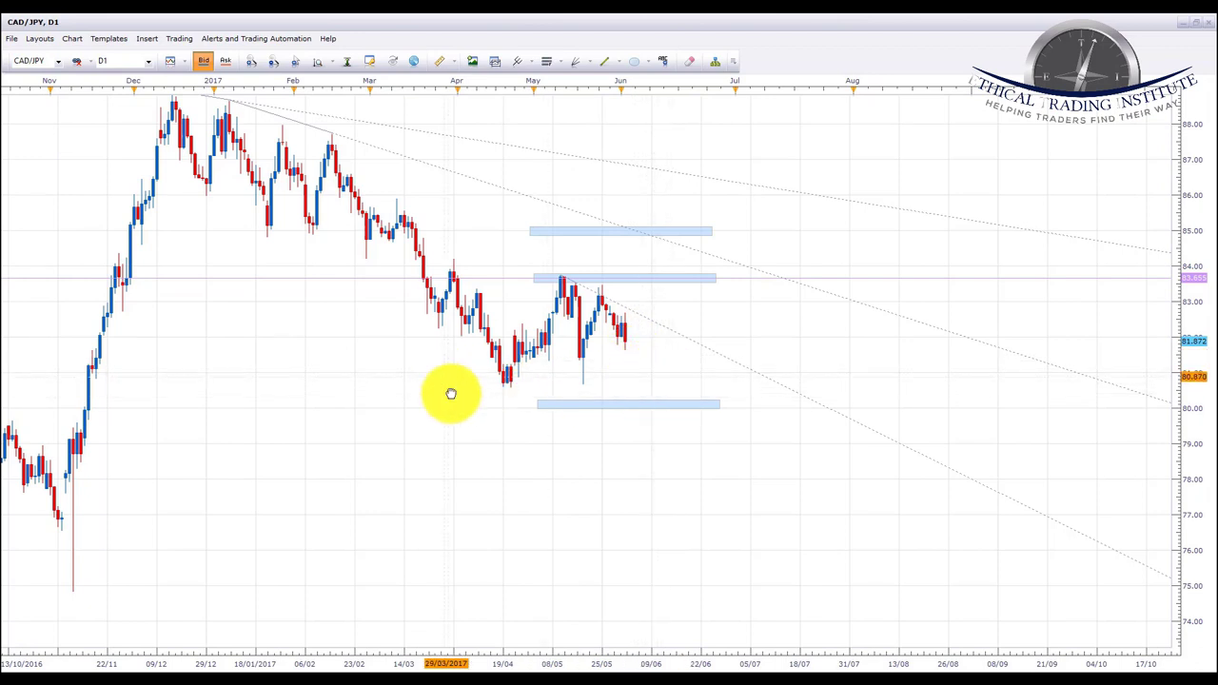
drag(439, 371, 439, 399)
Step: Switch the chart to NZD/JPY and examine the latest candles against both trendlines, the marked ellipses and the horizontal zones
click(52, 61)
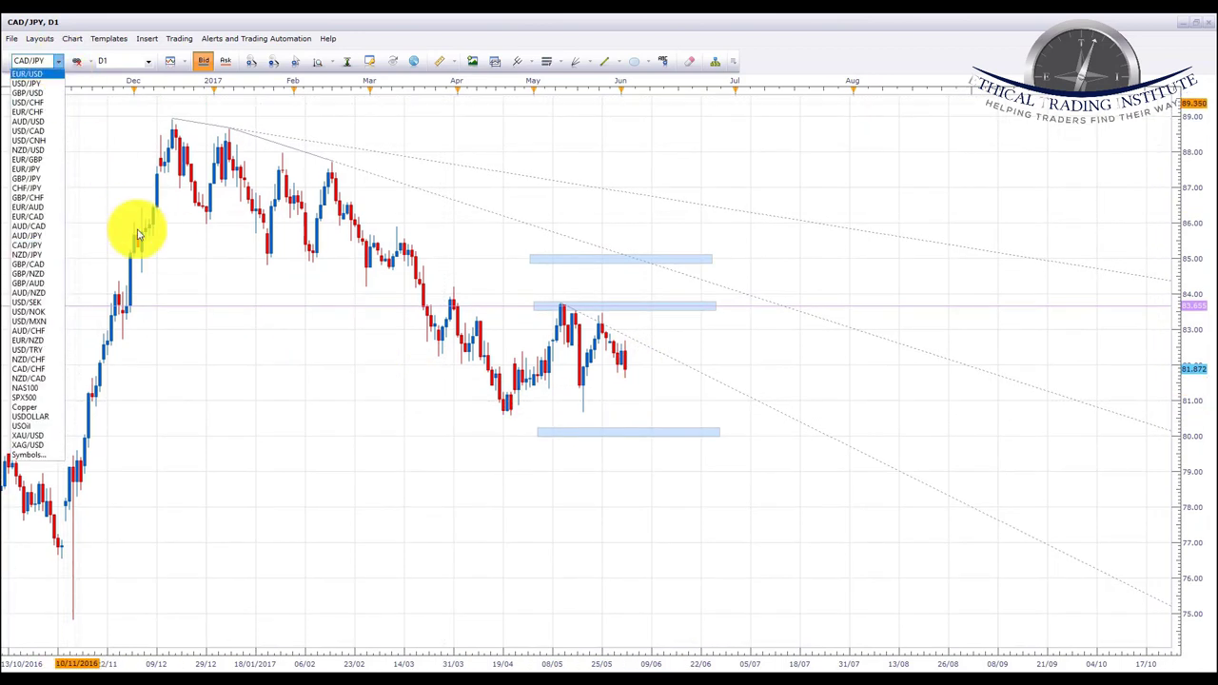
click(29, 257)
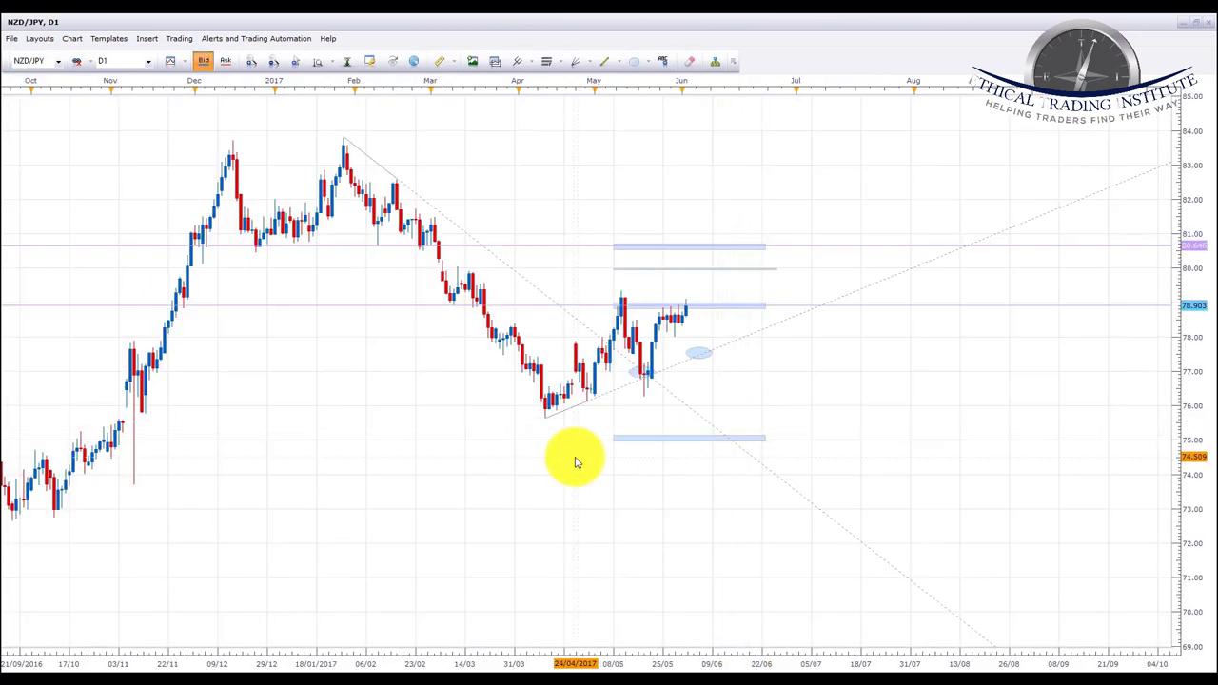
drag(571, 459, 495, 455)
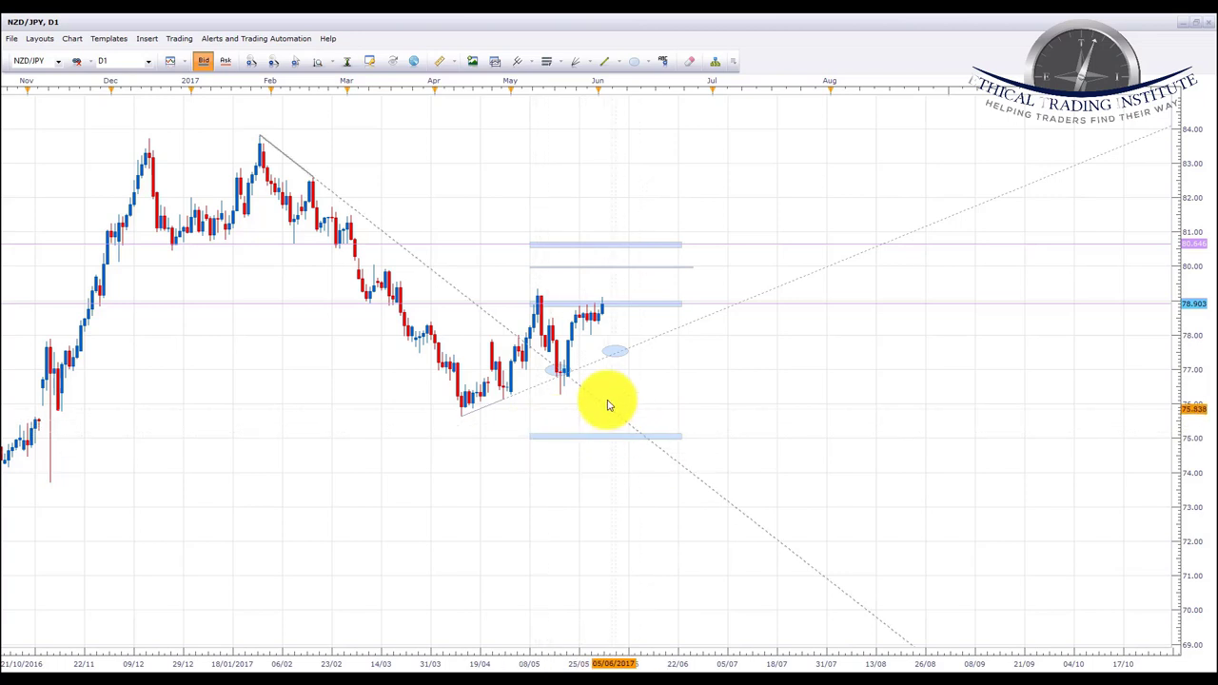
click(612, 311)
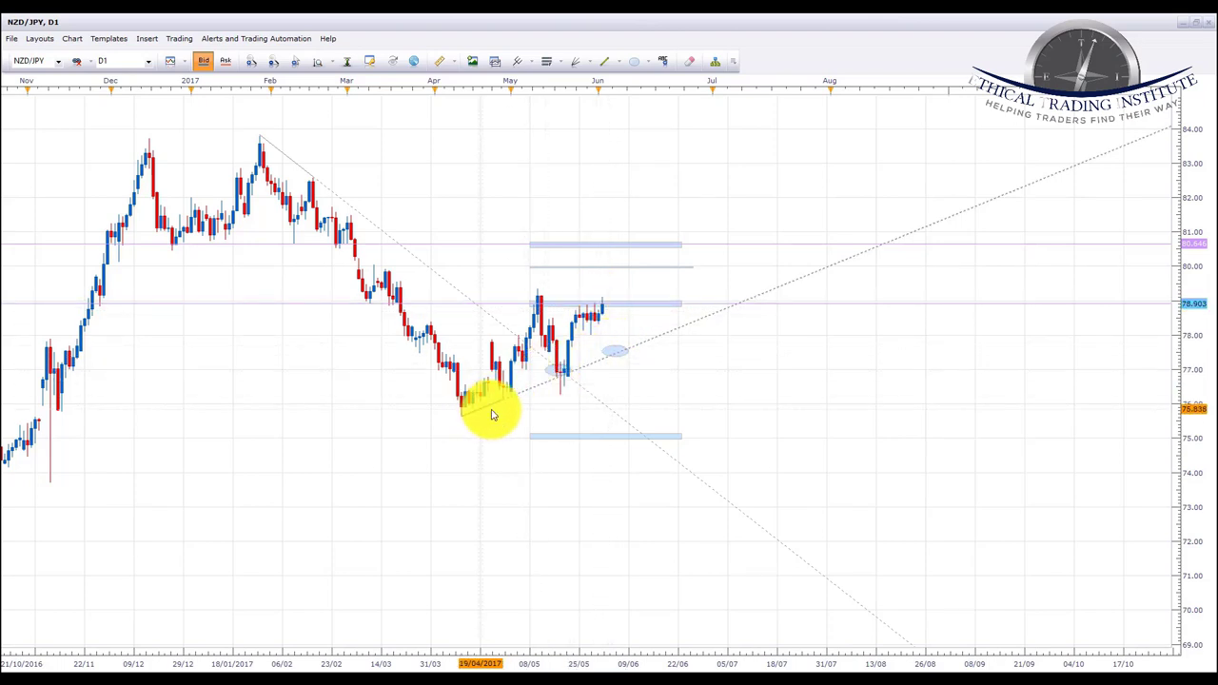
click(618, 353)
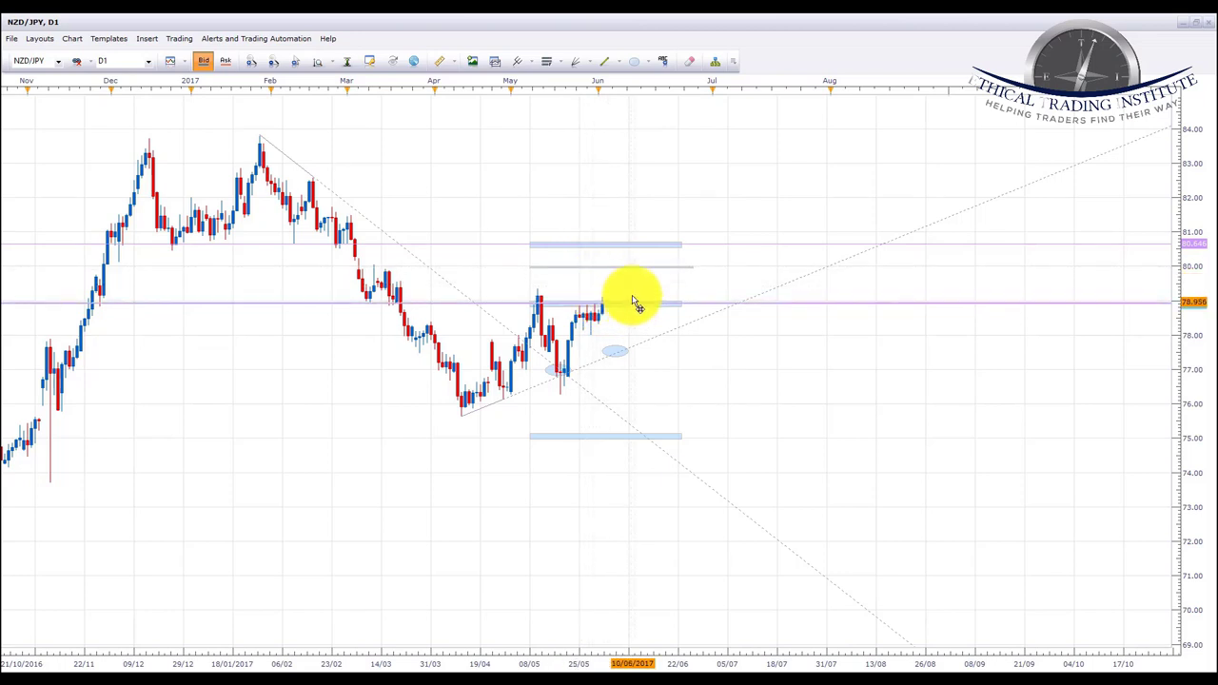
scroll(615, 199, down, 2)
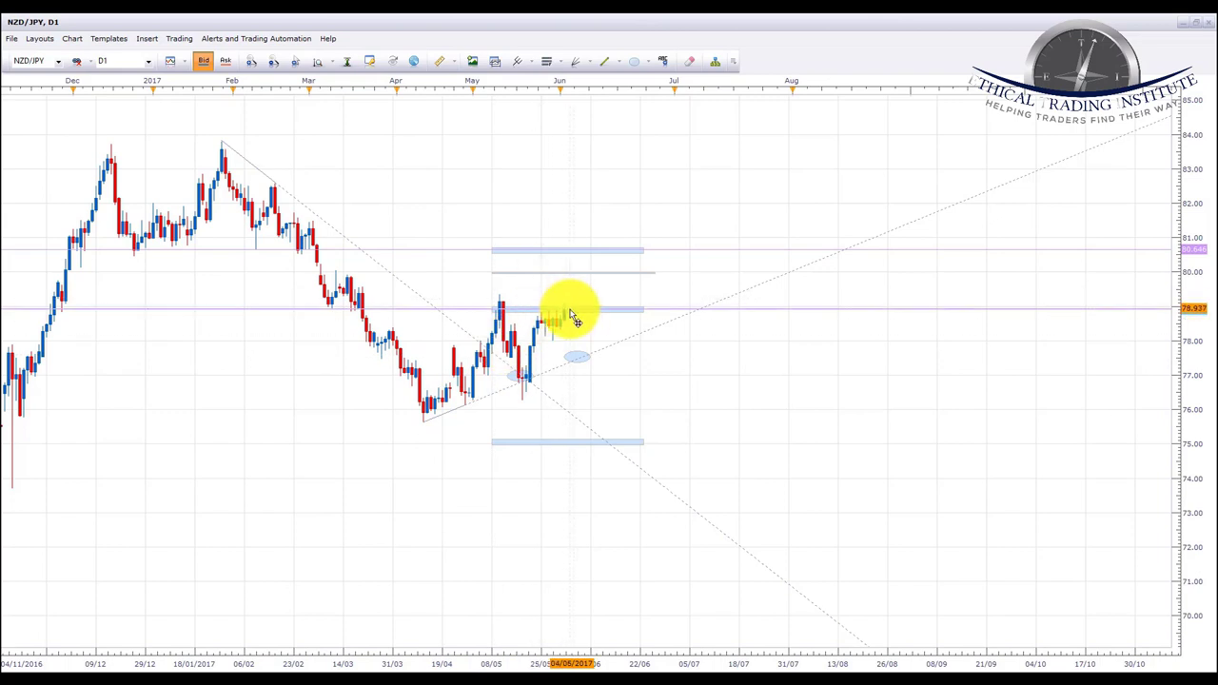
drag(610, 413, 625, 415)
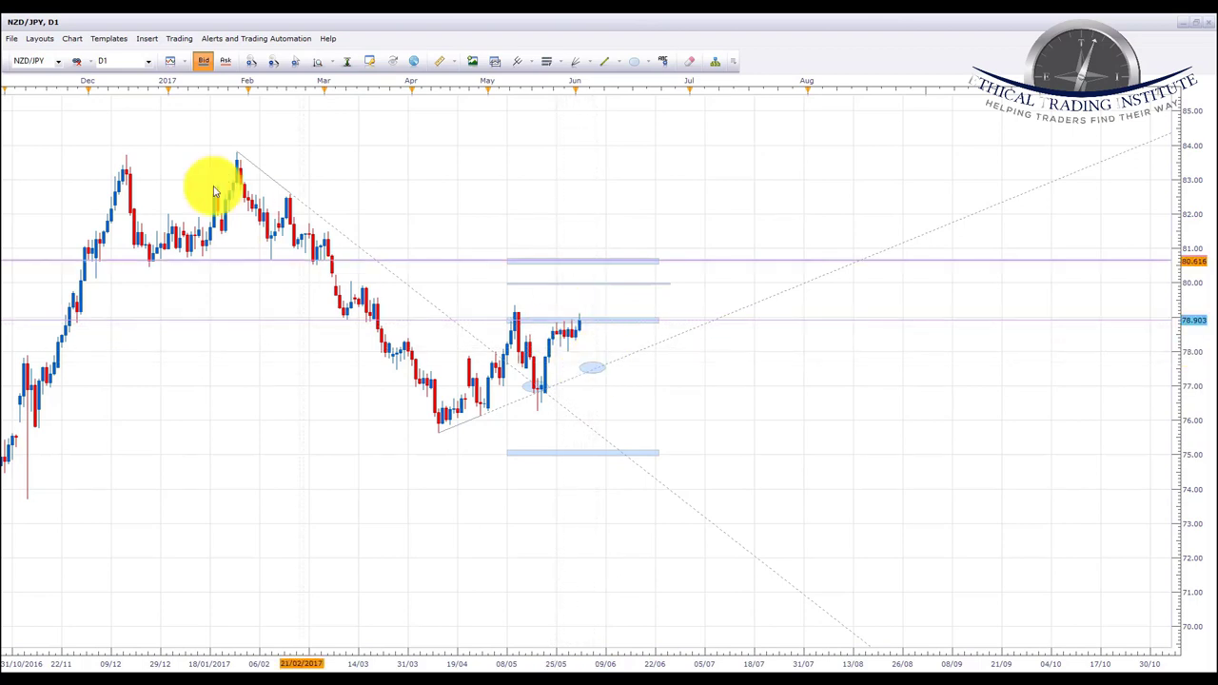
Step: Review the AUD/NZD daily chart with its descending channel and marked zones, and switch the chart to AUD/CHF
click(59, 62)
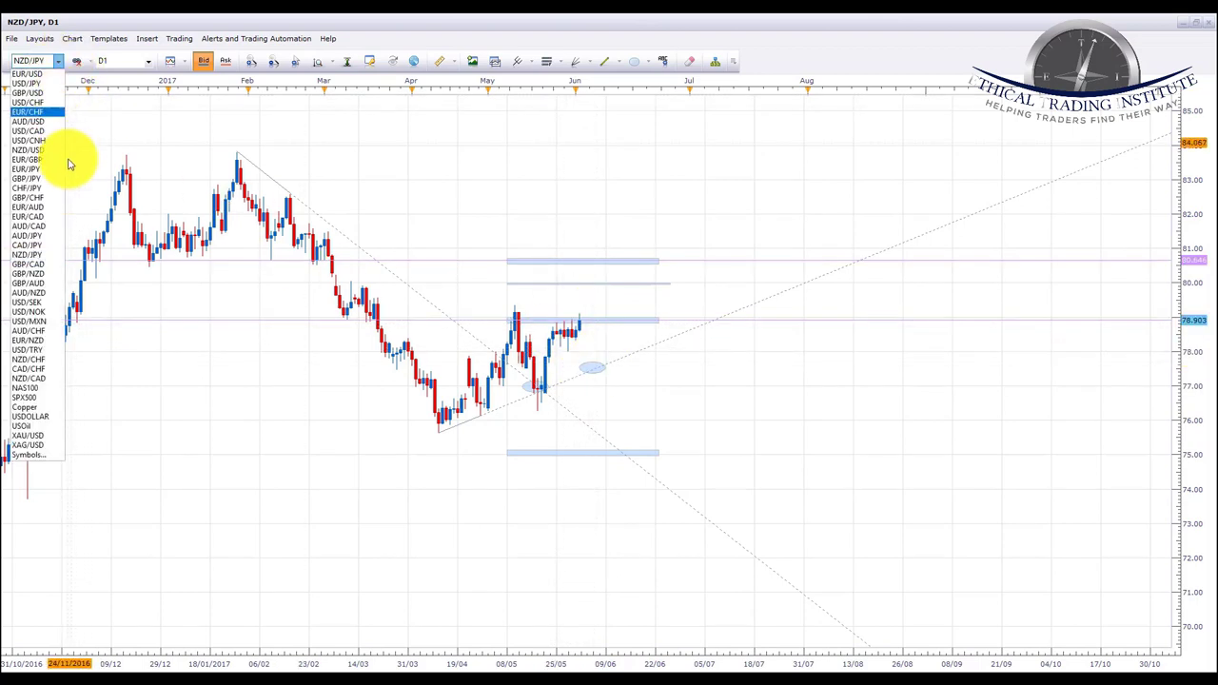
click(32, 293)
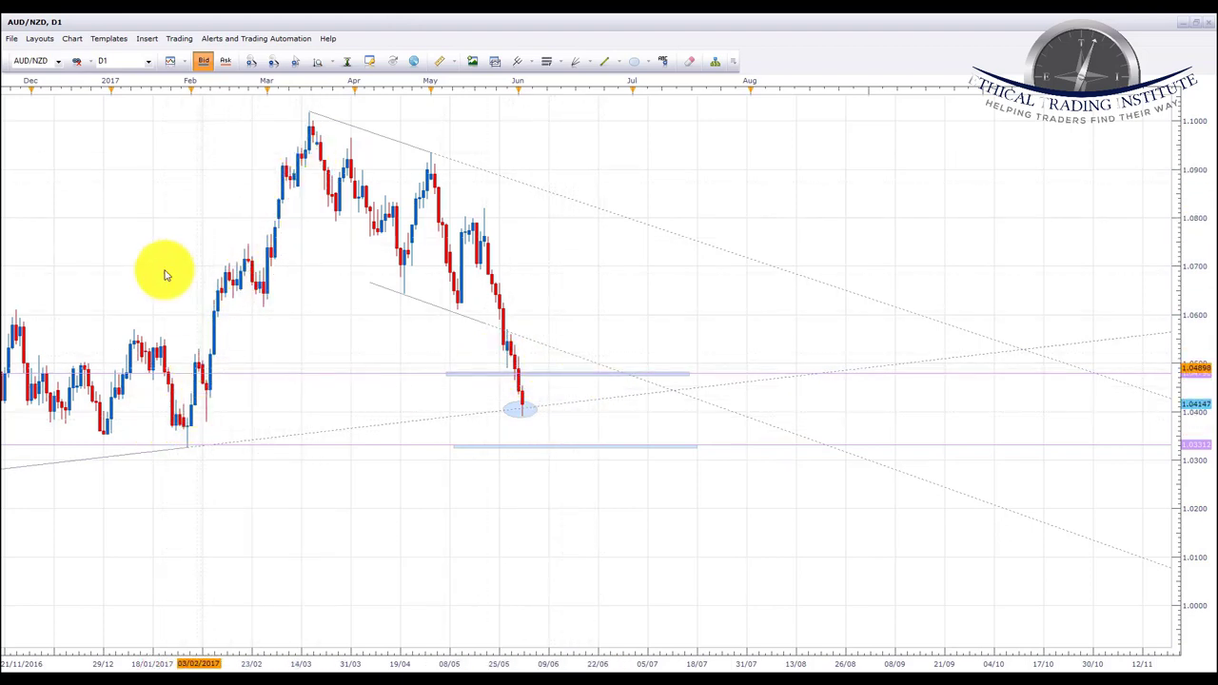
click(55, 62)
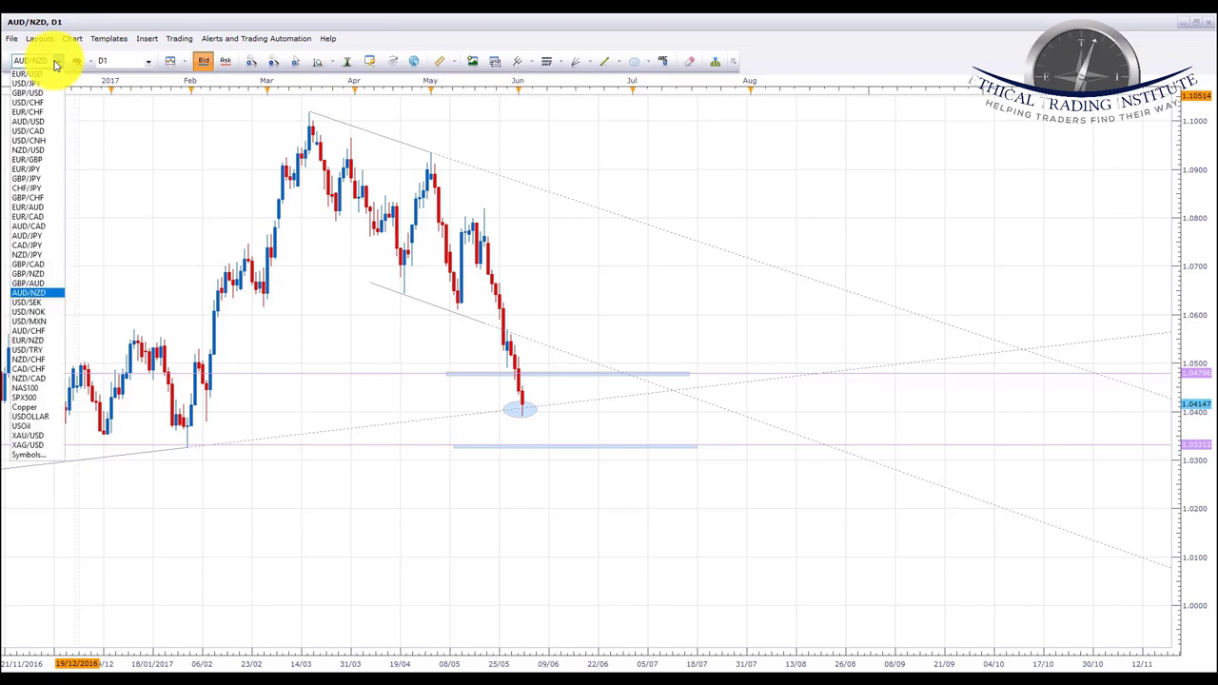
click(29, 330)
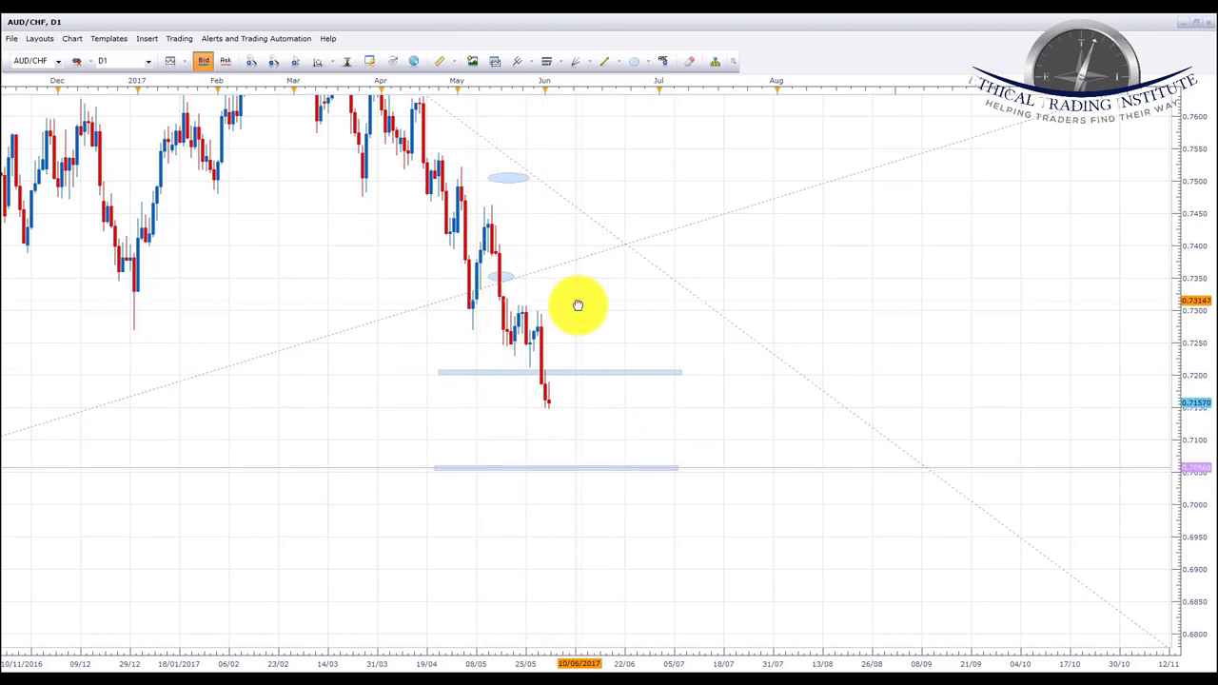
Step: Switch the chart to EUR/NZD and examine the marked zones above and below the latest daily candles
click(58, 59)
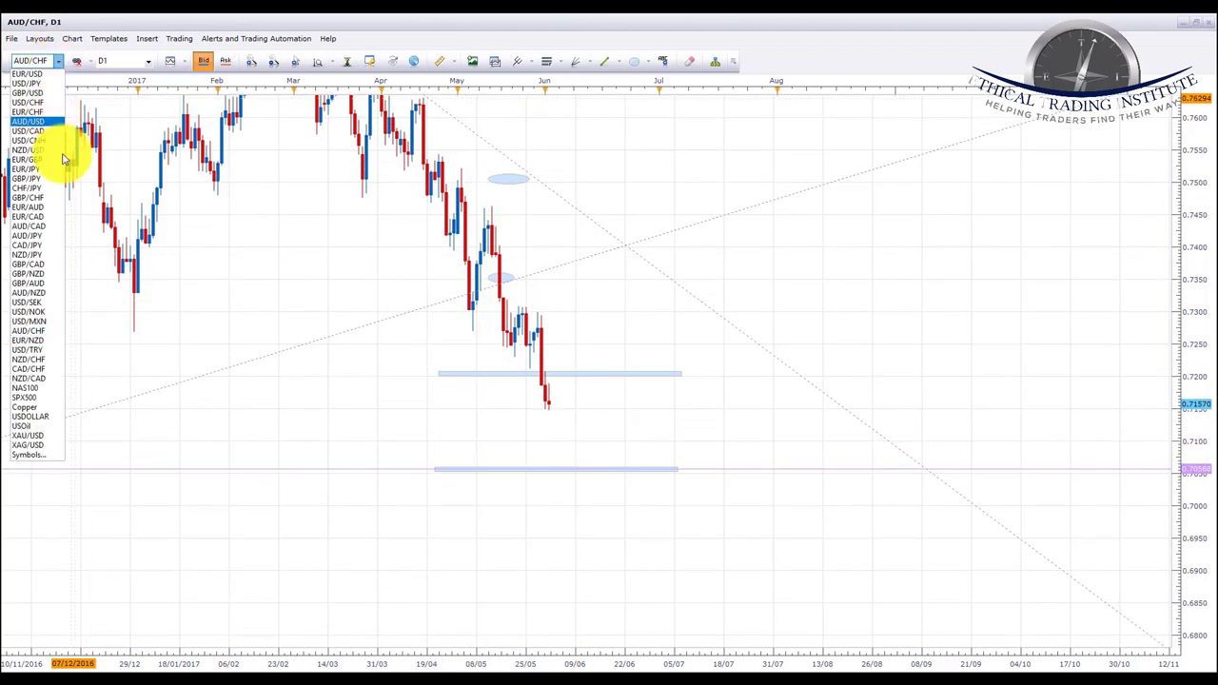
click(40, 343)
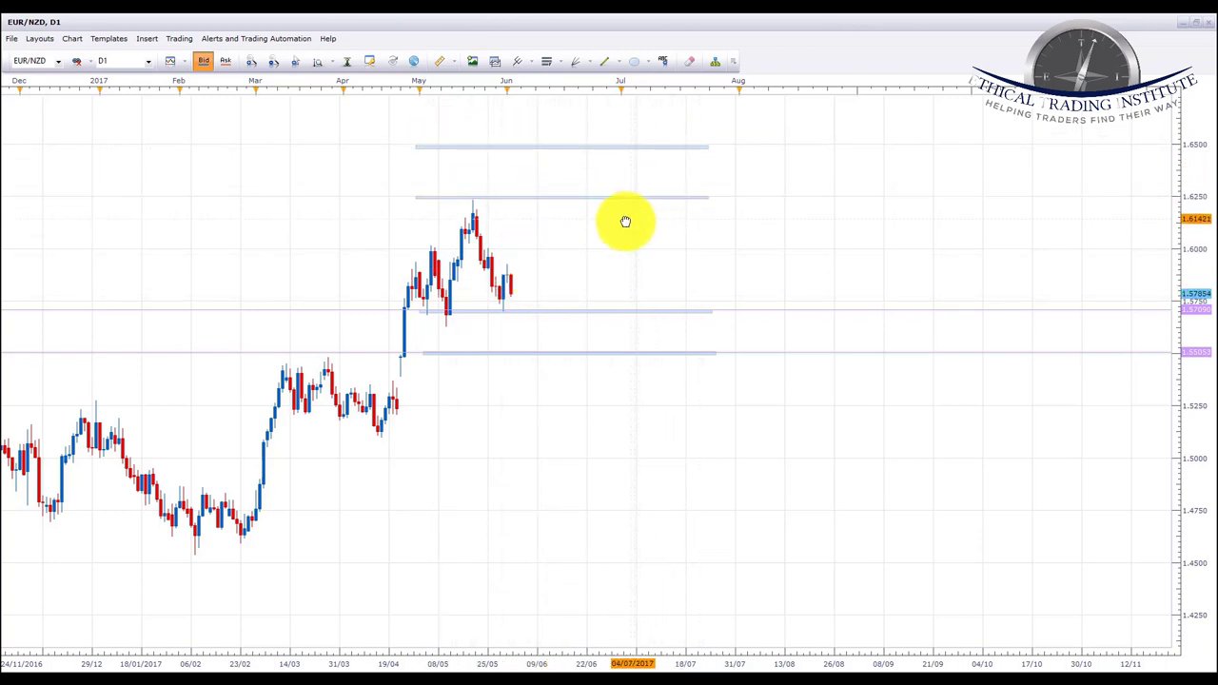
scroll(625, 221, down, 1)
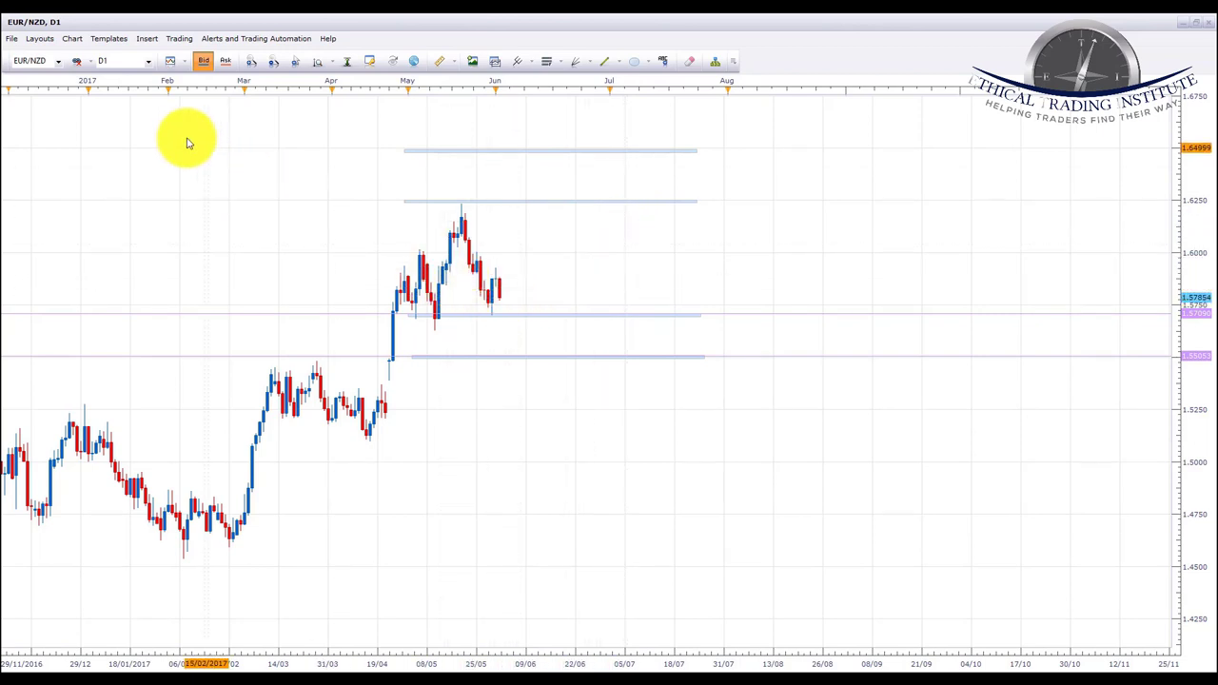
Step: Switch the chart to NZD/CHF and examine its descending trendline and the marked support and resistance zones around the latest candles
click(57, 63)
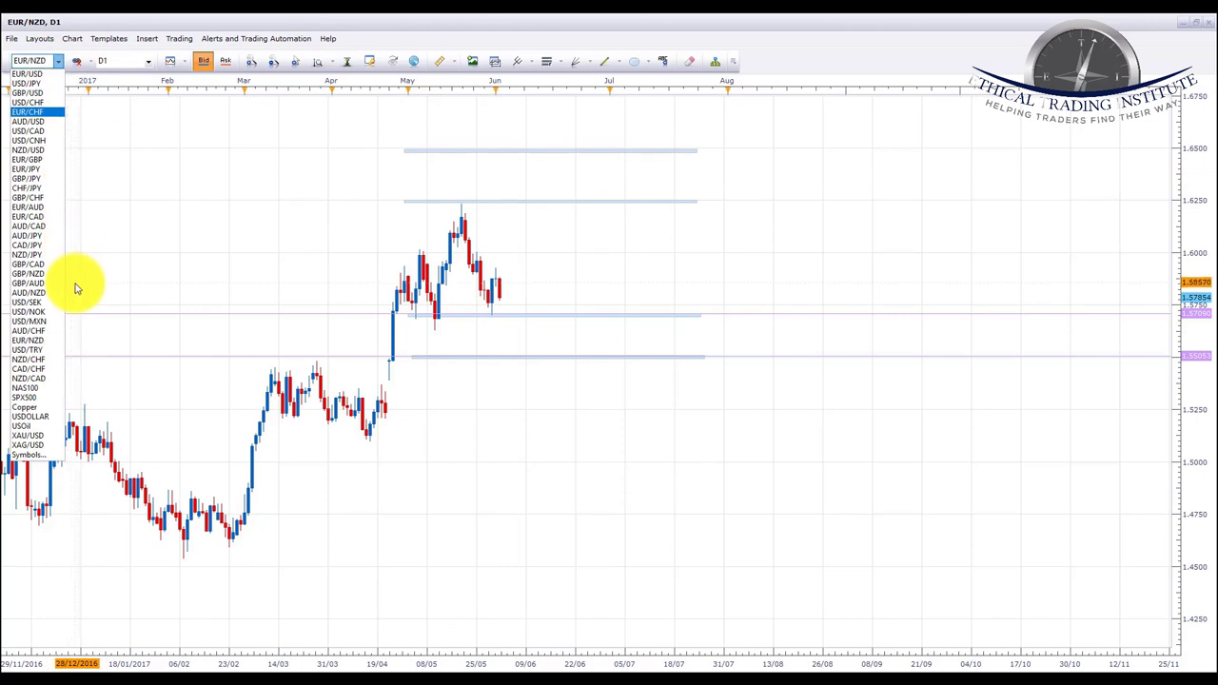
click(38, 360)
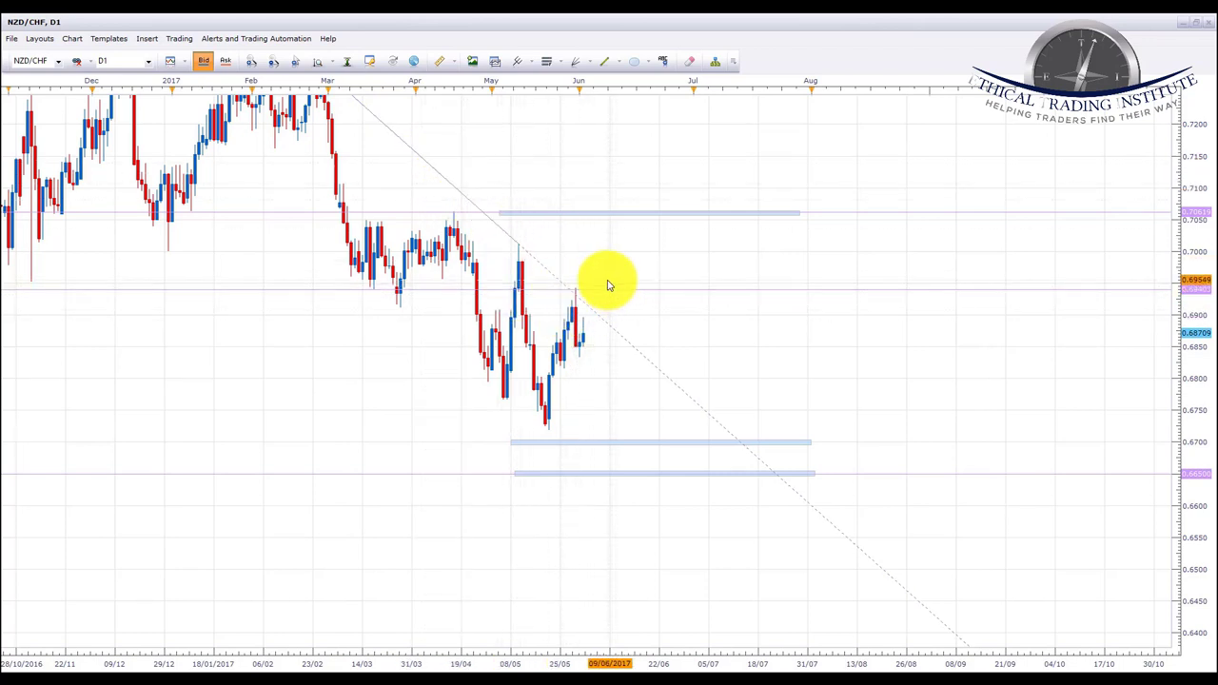
drag(609, 285, 596, 260)
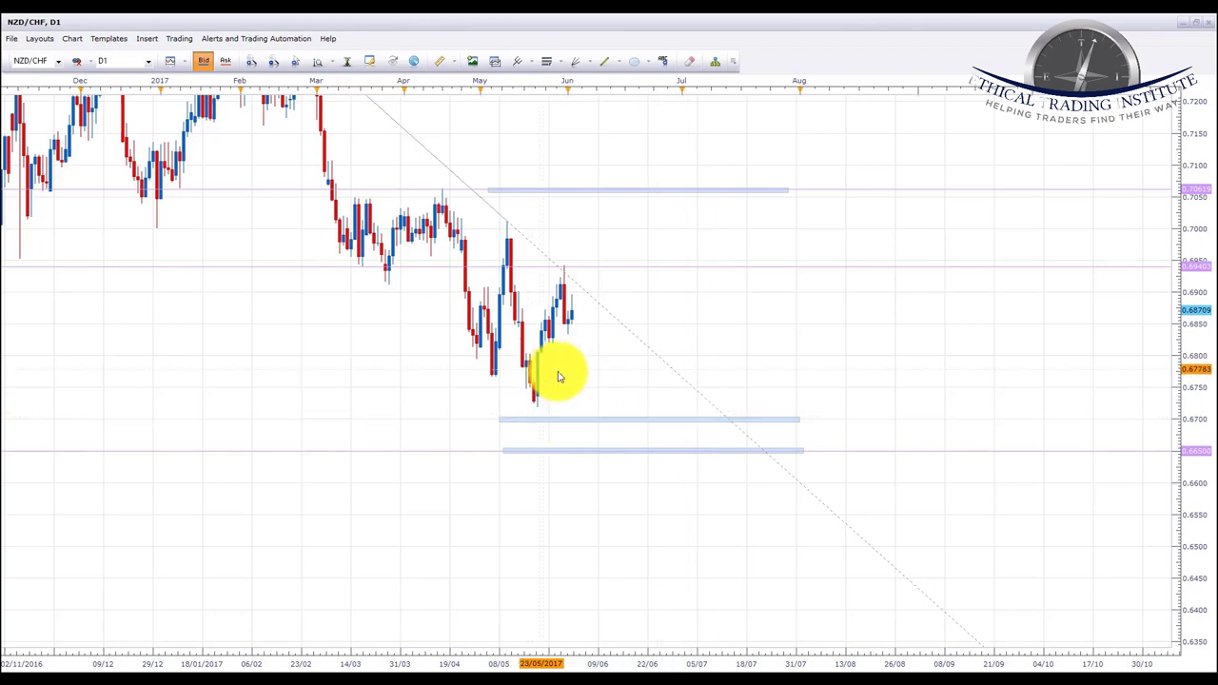
drag(560, 356, 538, 372)
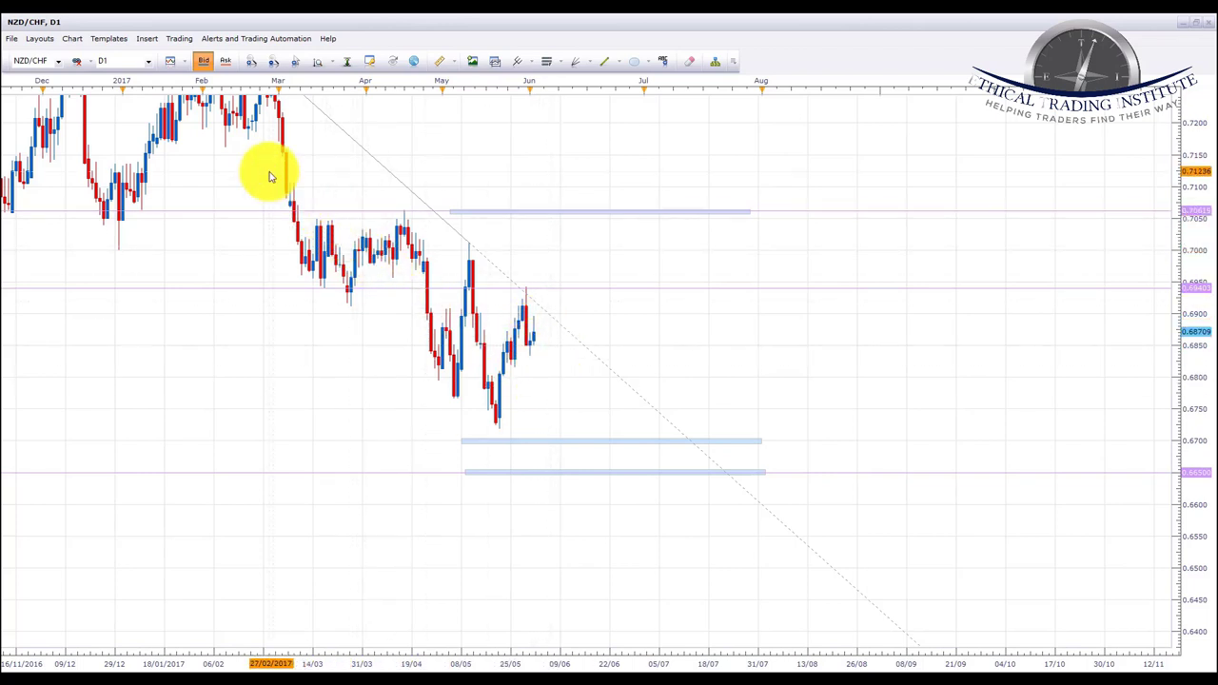
drag(272, 185, 276, 201)
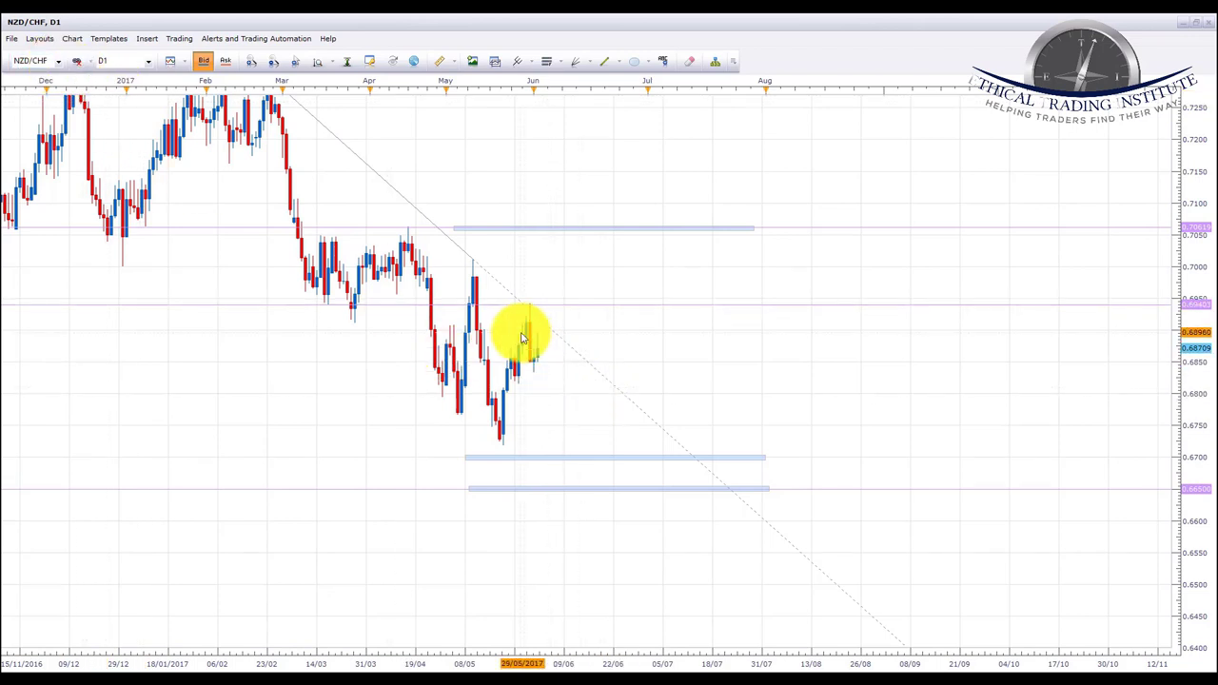
Step: Switch the chart to CAD/CHF and examine the latest candles against the steep descending trendline and the marked zones above and below
click(61, 63)
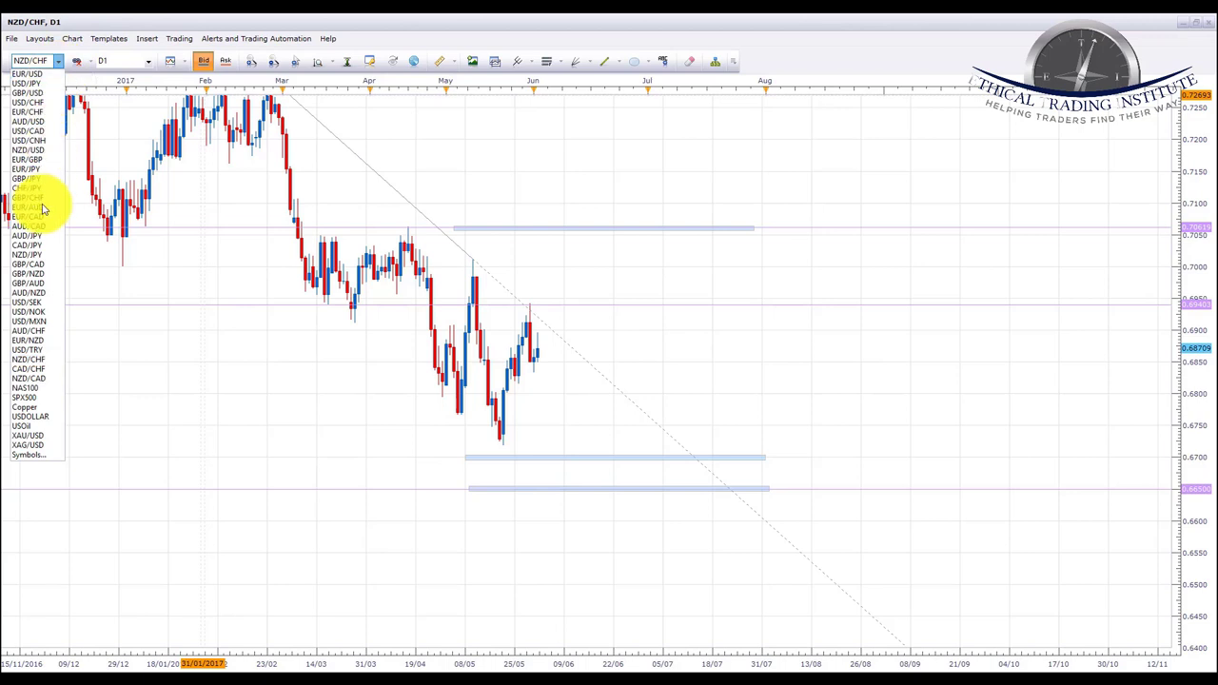
click(40, 372)
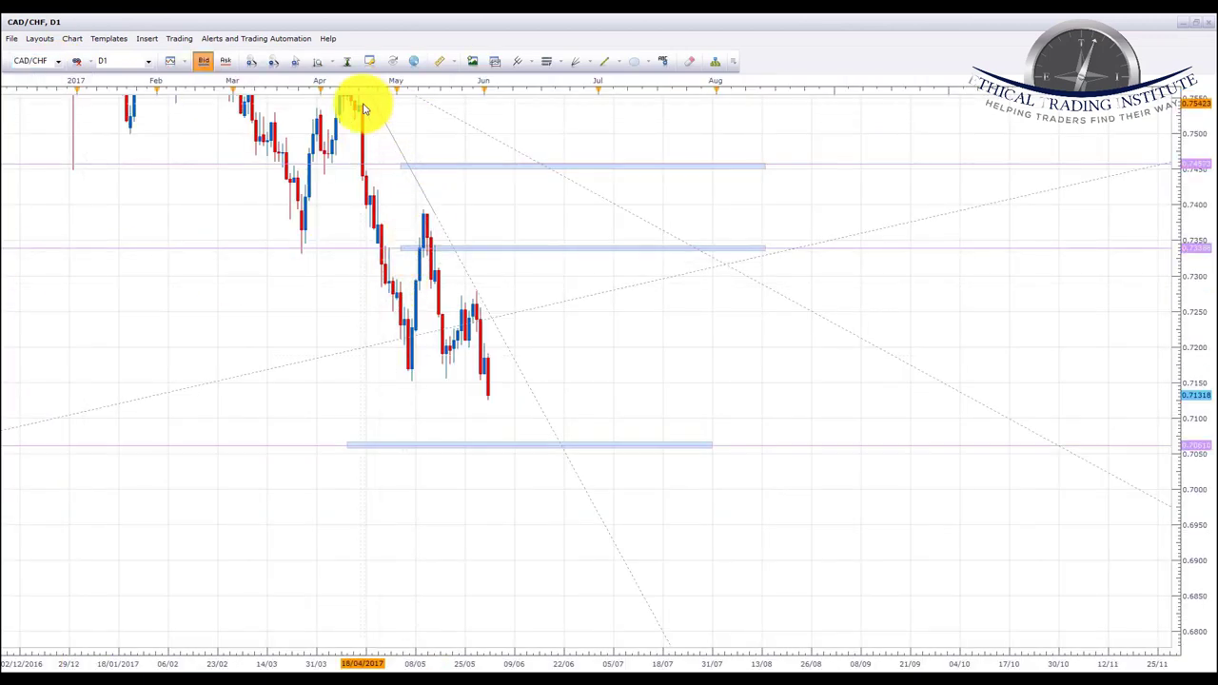
drag(362, 108, 430, 232)
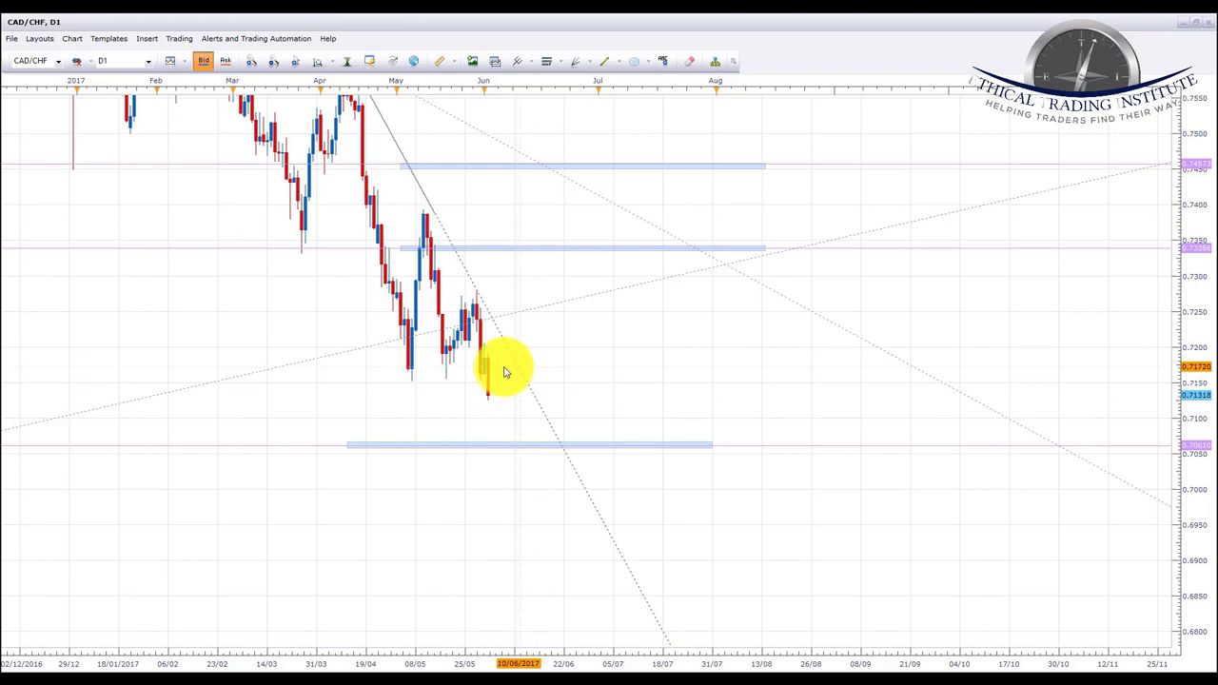
mouse_move(637, 362)
mouse_down()
mouse_move(650, 370)
mouse_move(634, 365)
mouse_up()
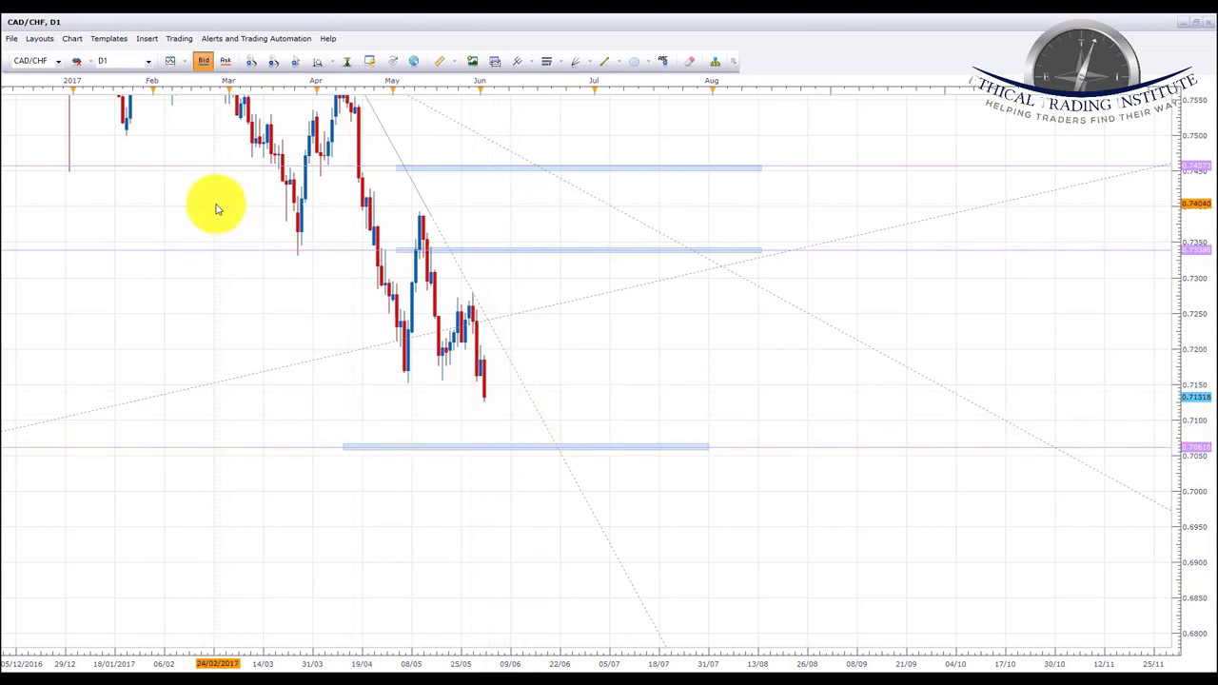
drag(218, 206, 216, 221)
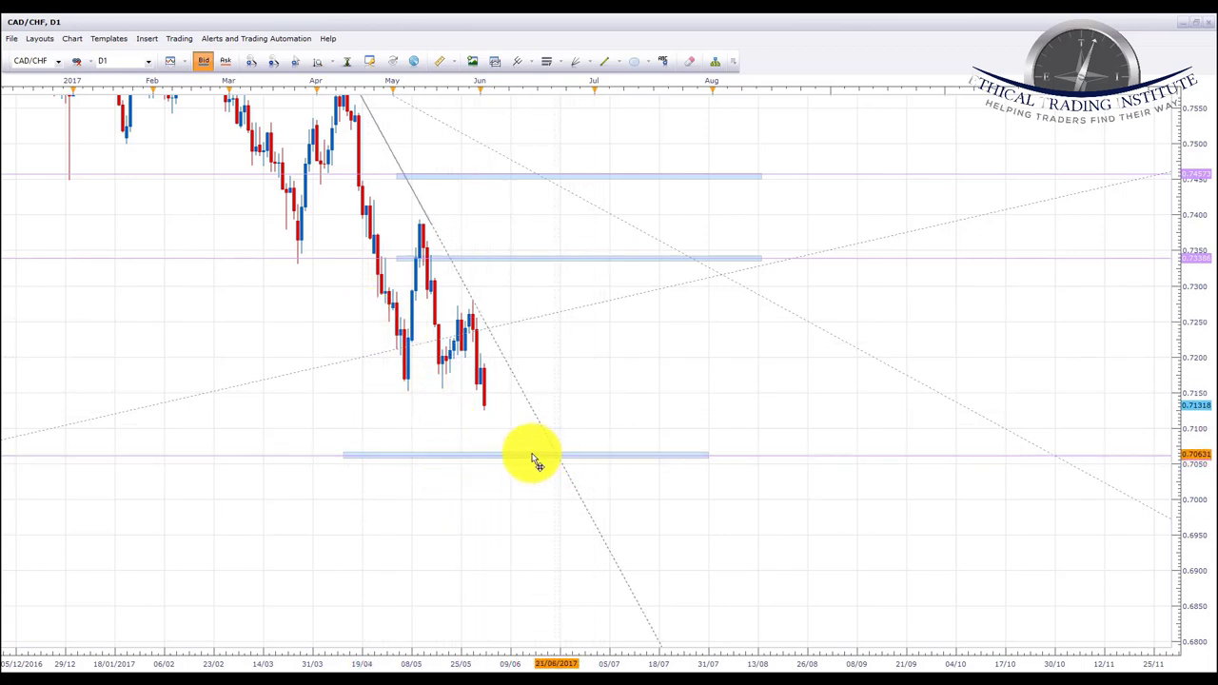
Step: Switch the chart to XAU/USD and examine the long descending trendline, the rising trendlines and the marked zones around the latest candles
click(60, 61)
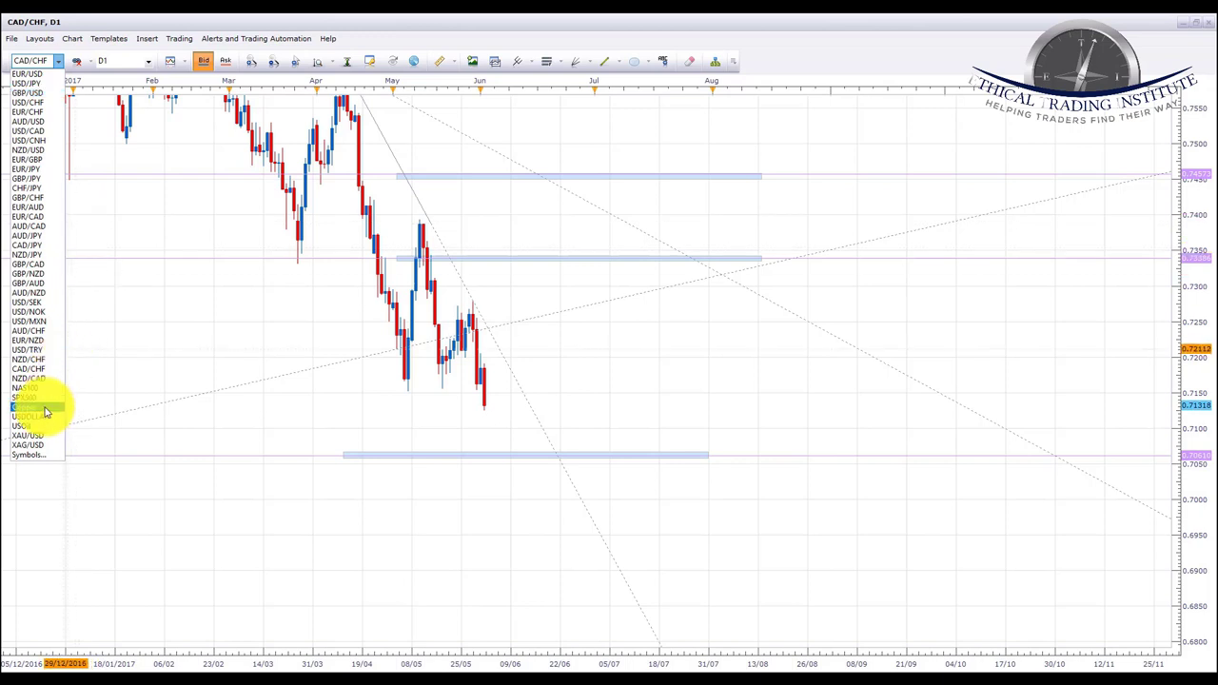
click(34, 437)
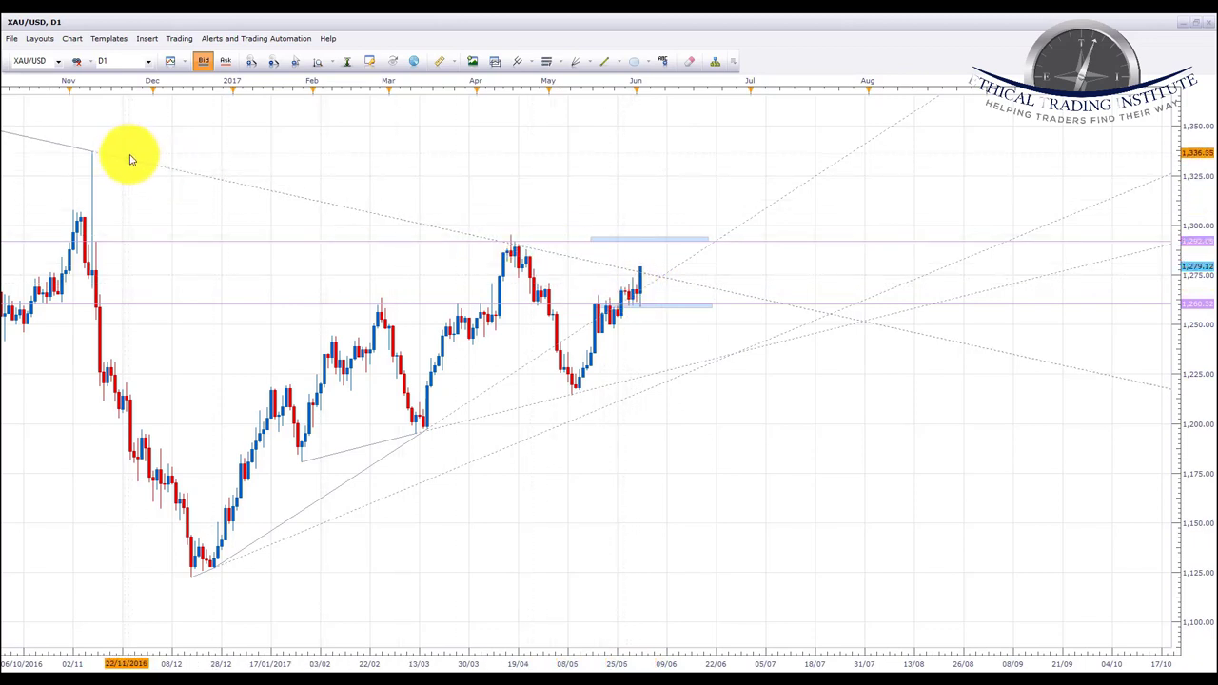
drag(338, 175, 451, 187)
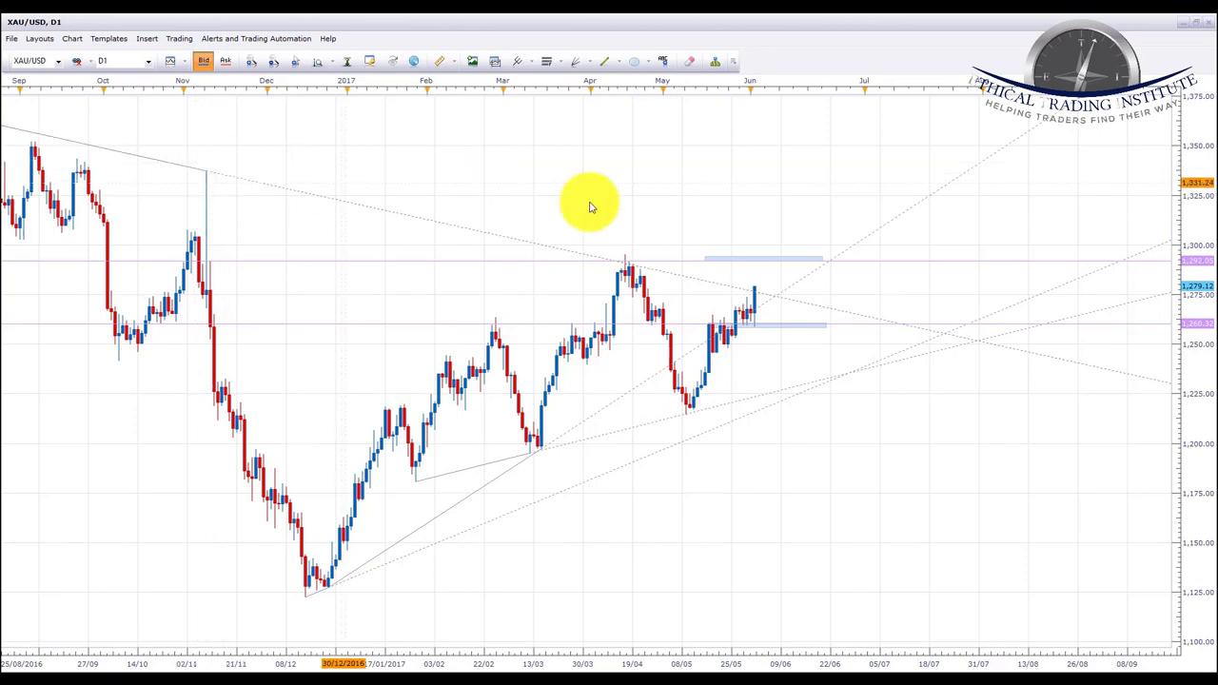
drag(571, 185, 389, 166)
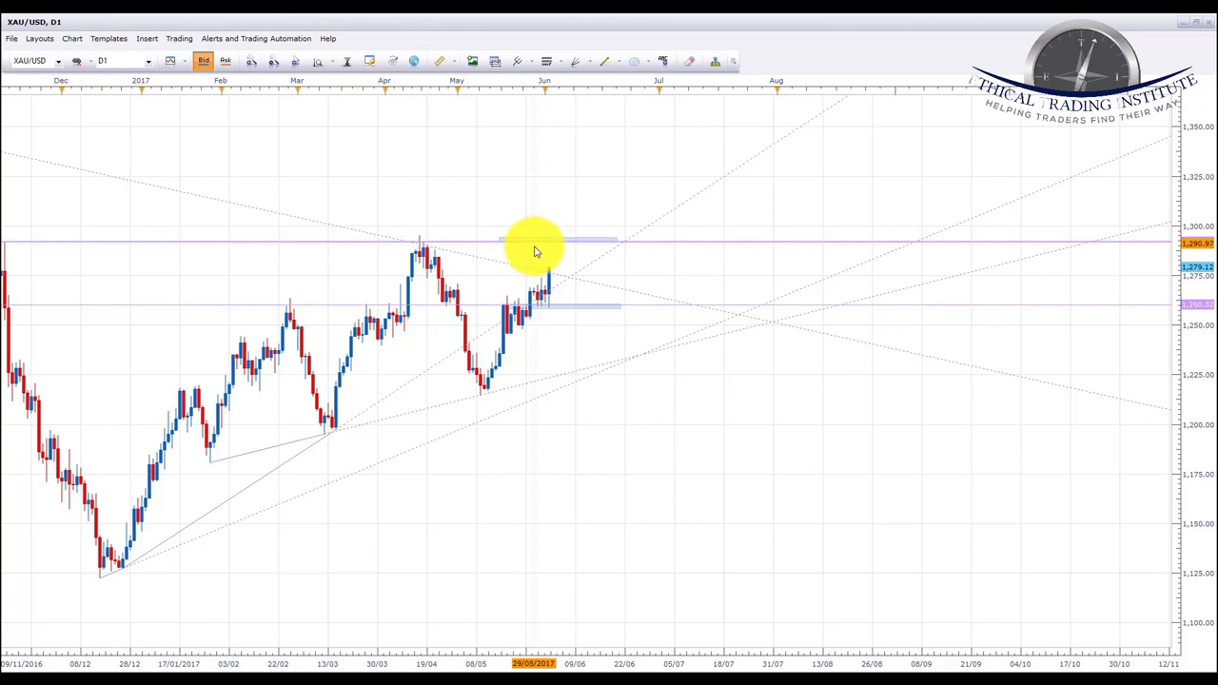
Step: Switch the daily chart to XAG/USD
click(56, 62)
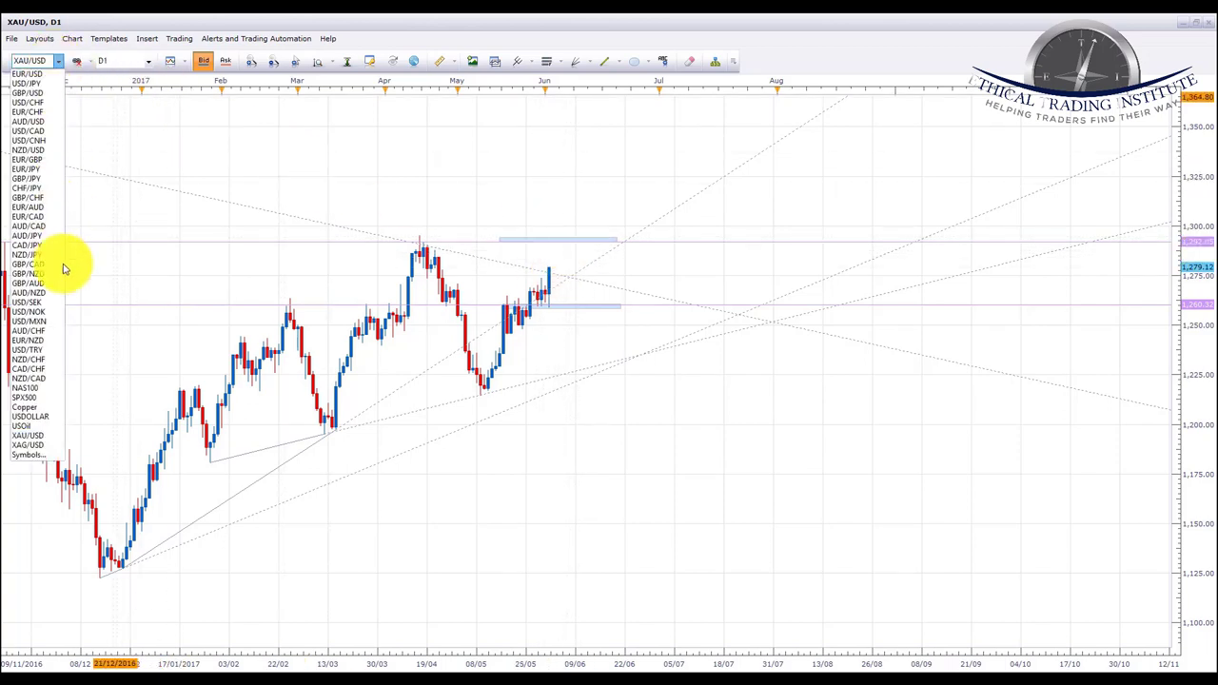
click(31, 446)
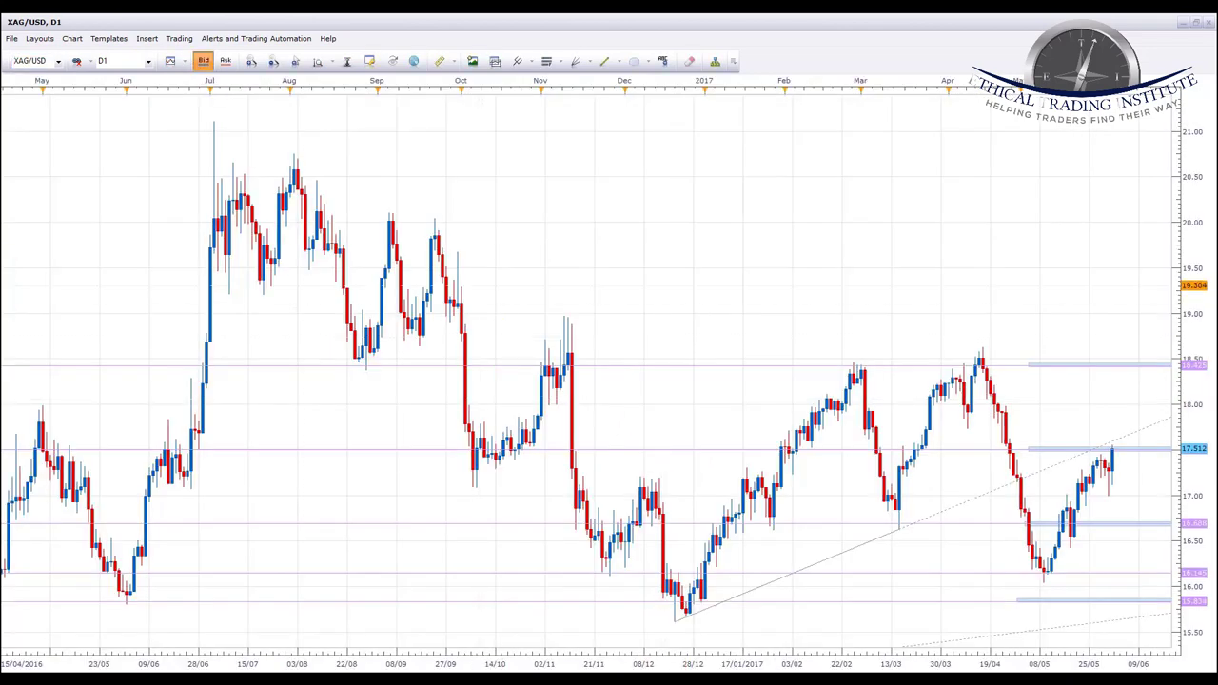